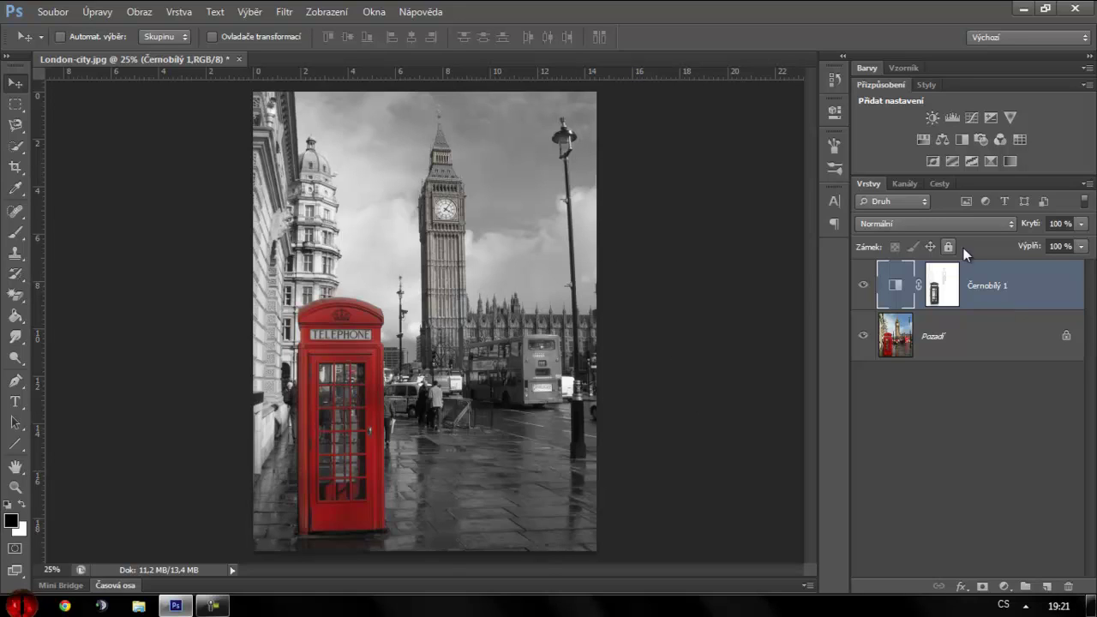
Step: Compare the photo with Černobílý 1 hidden, then delete that black-and-white adjustment layer
{"action": "left_click", "coordinate": [863, 285]}
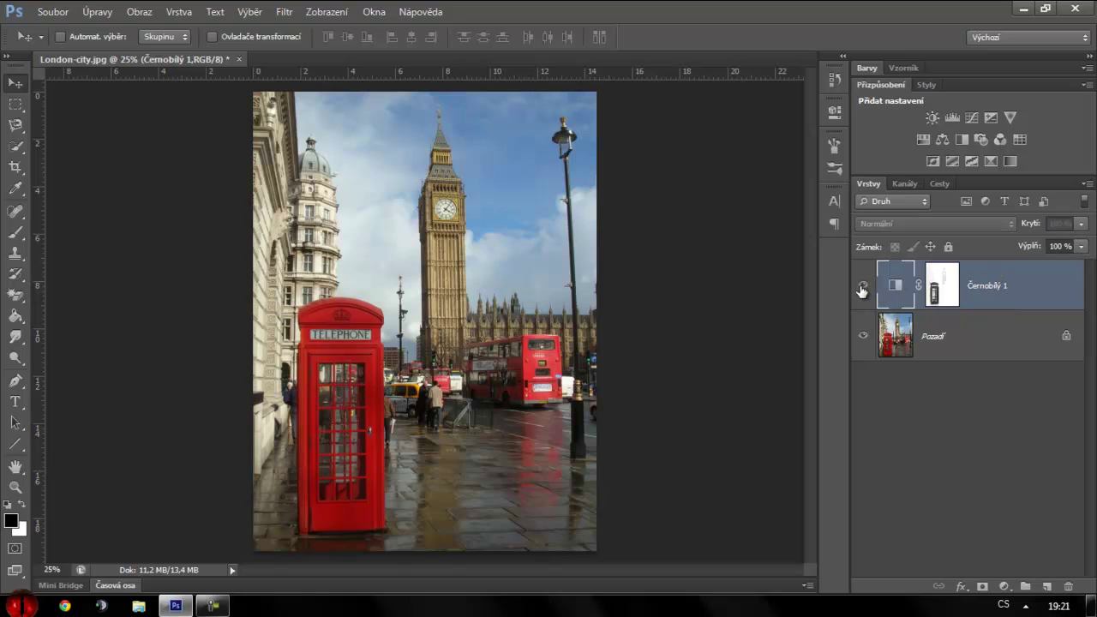
{"action": "left_click", "coordinate": [863, 288]}
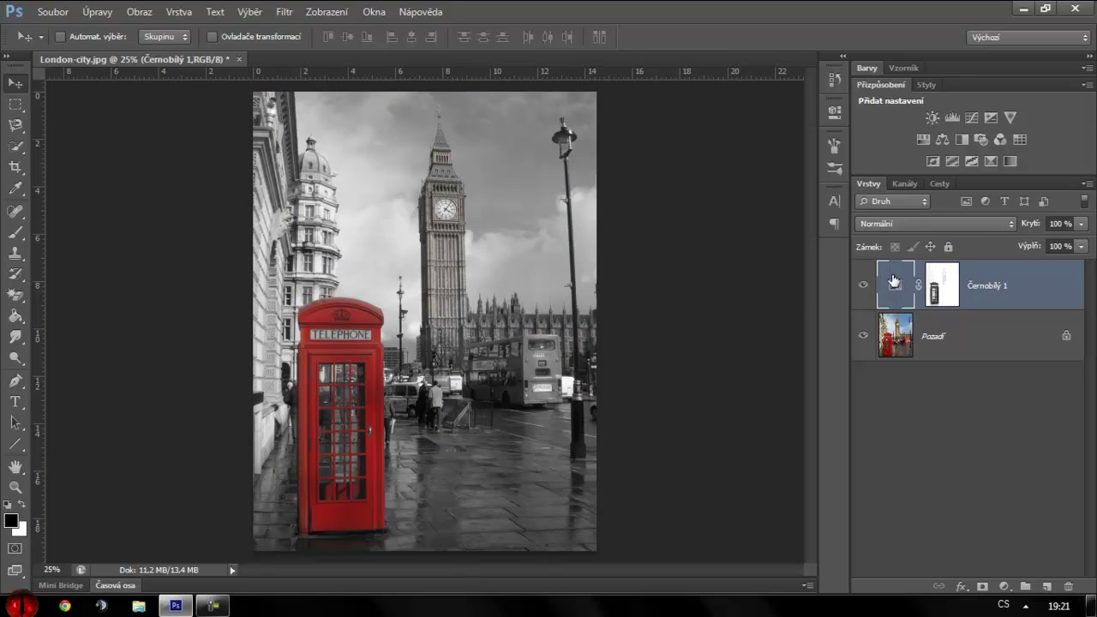
{"action": "key", "text": "Delete"}
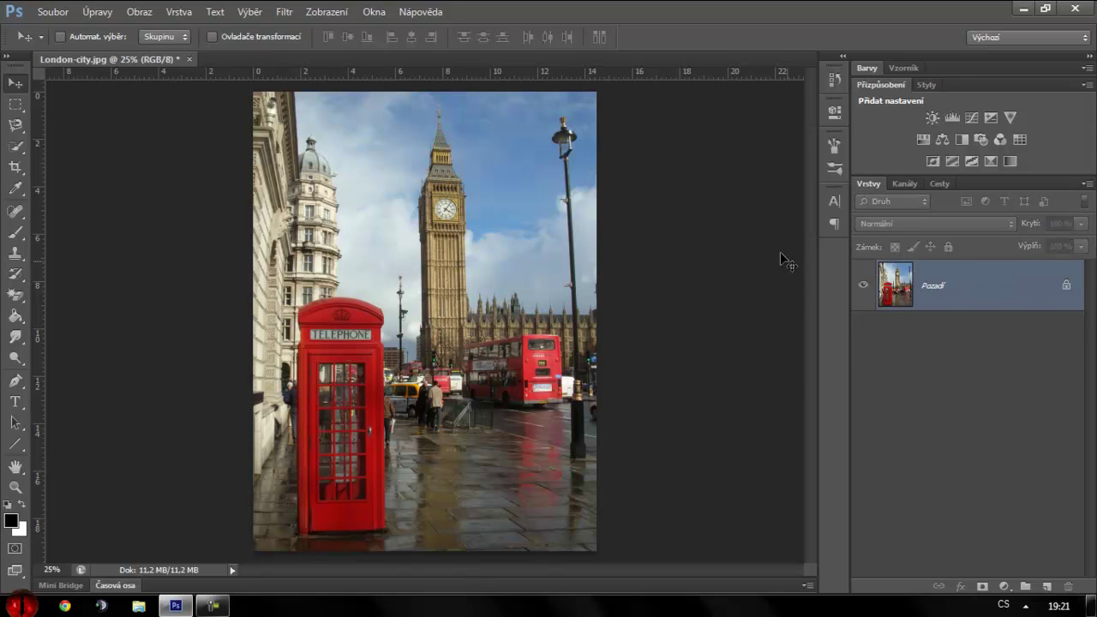
{"action": "left_click", "coordinate": [253, 13]}
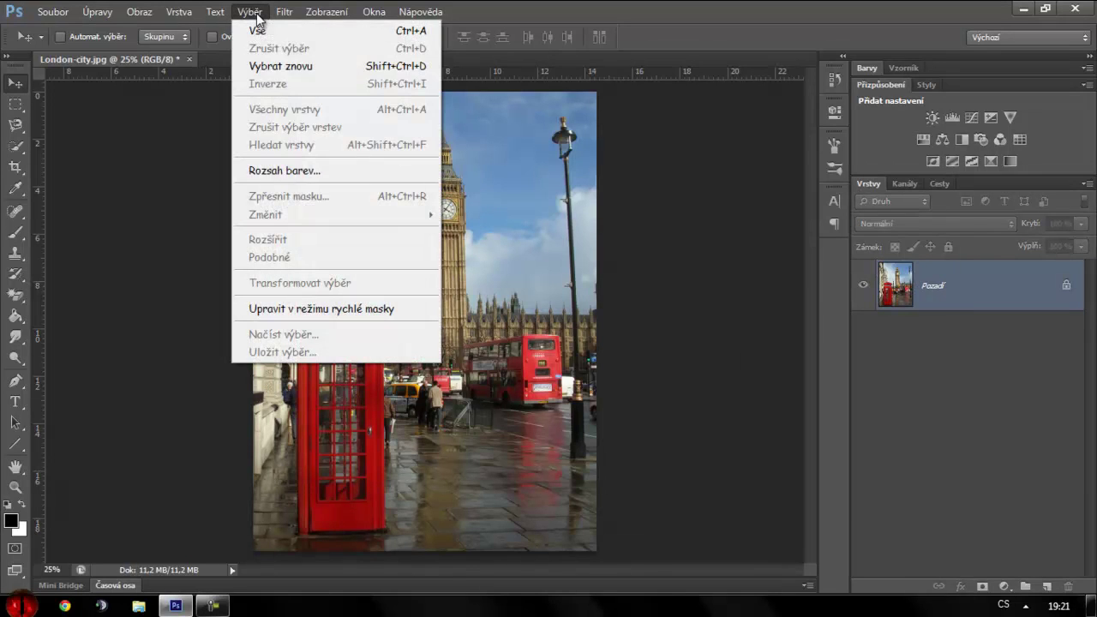
{"action": "left_click", "coordinate": [304, 170]}
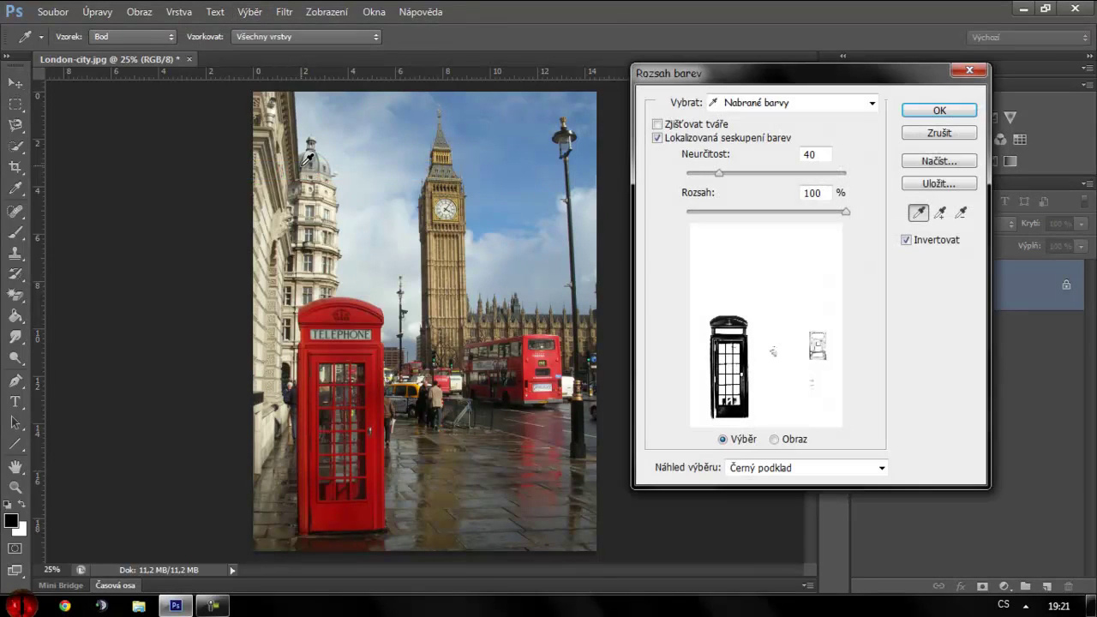
{"action": "left_click", "coordinate": [769, 471]}
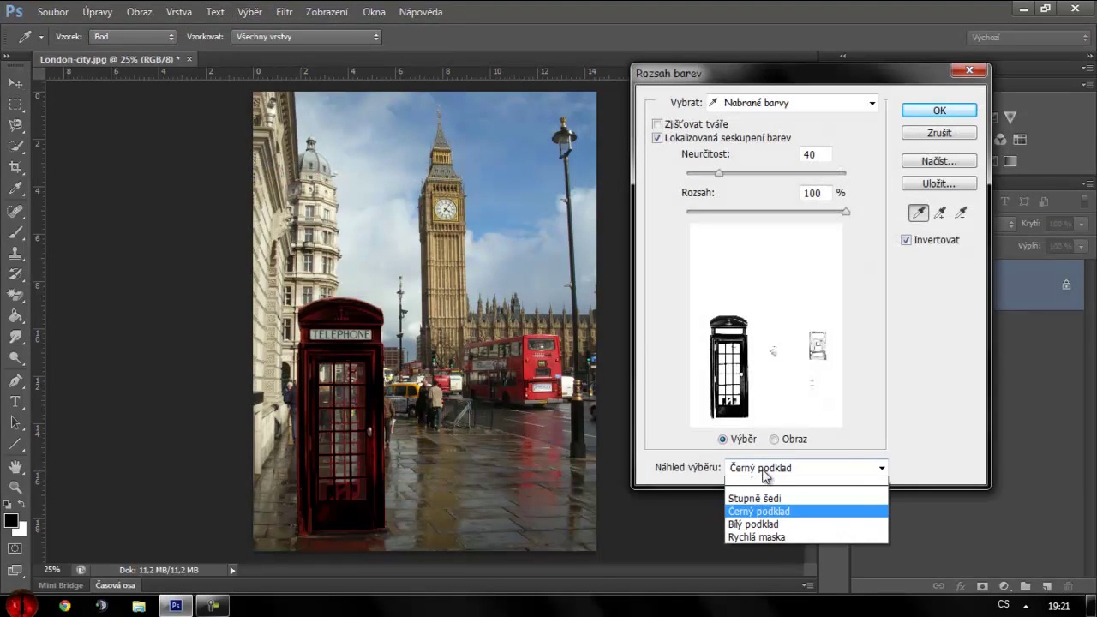
{"action": "left_click", "coordinate": [771, 523]}
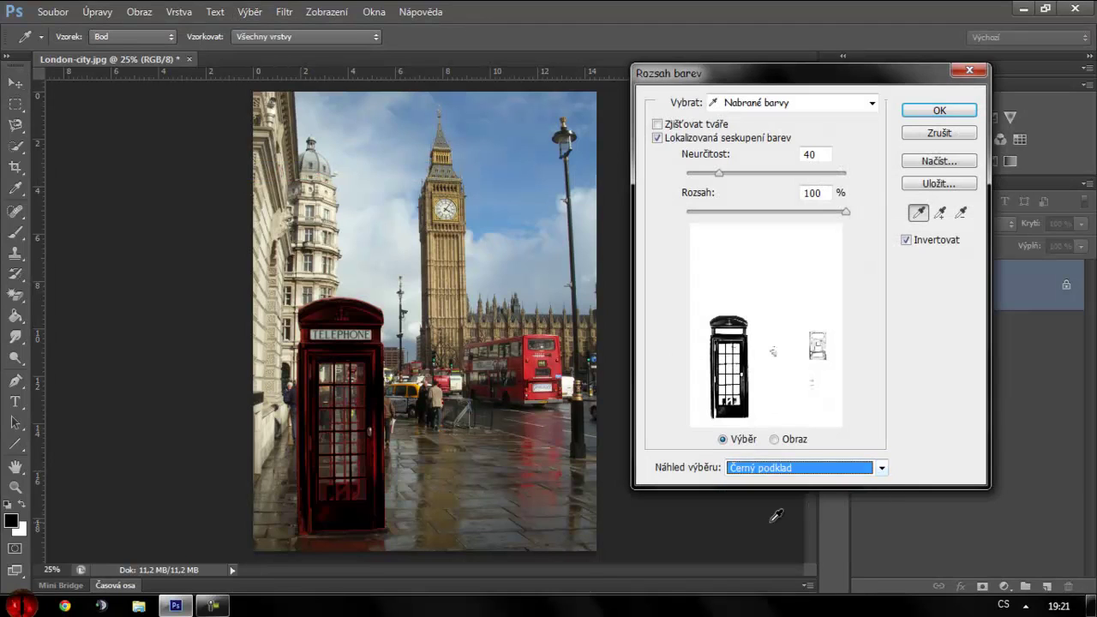
{"action": "left_click", "coordinate": [779, 471]}
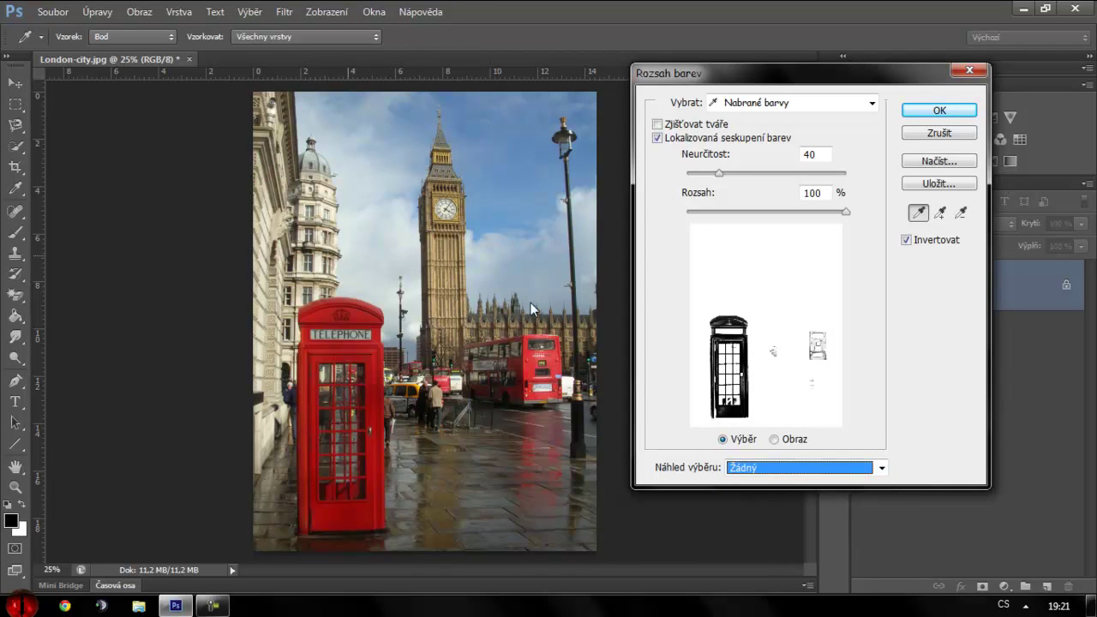
{"action": "left_click", "coordinate": [754, 470]}
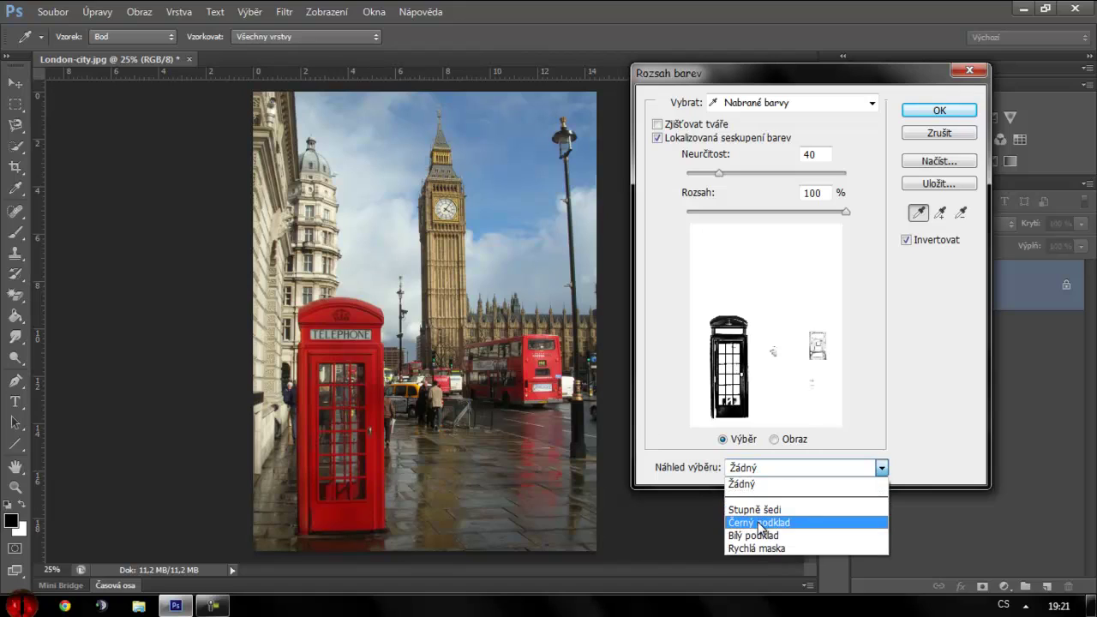
{"action": "left_click", "coordinate": [760, 523]}
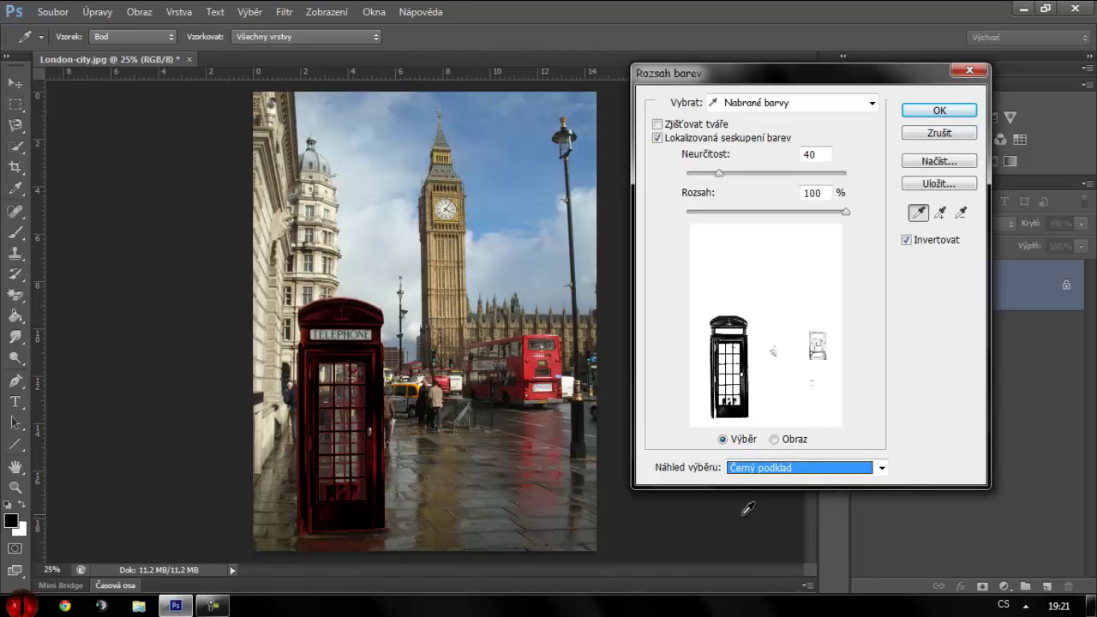
{"action": "left_click", "coordinate": [666, 141]}
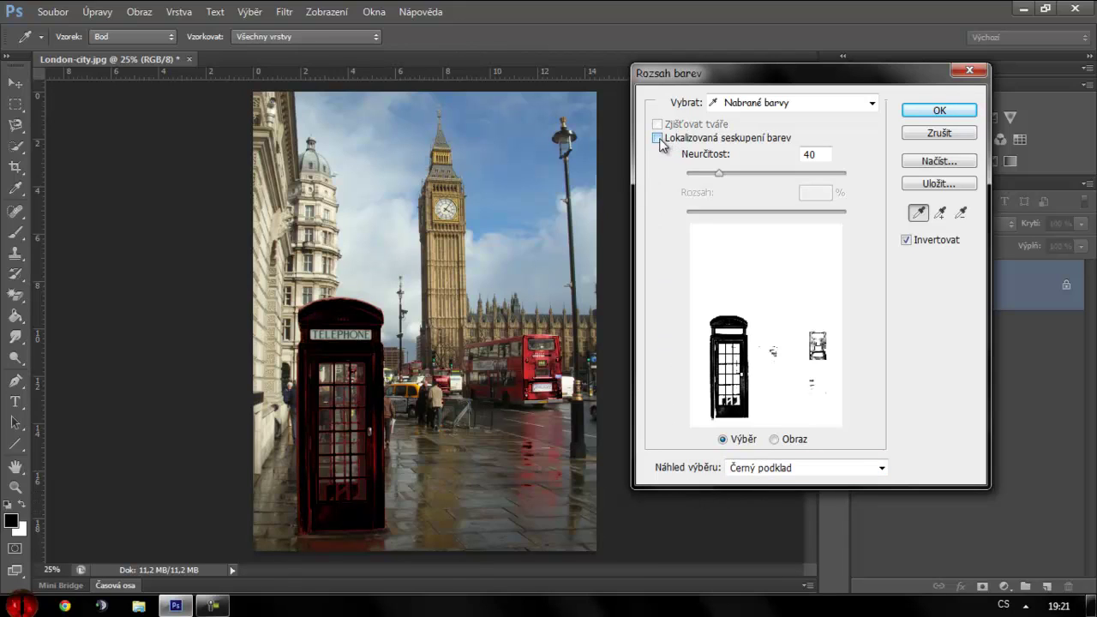
{"action": "left_click", "coordinate": [658, 139]}
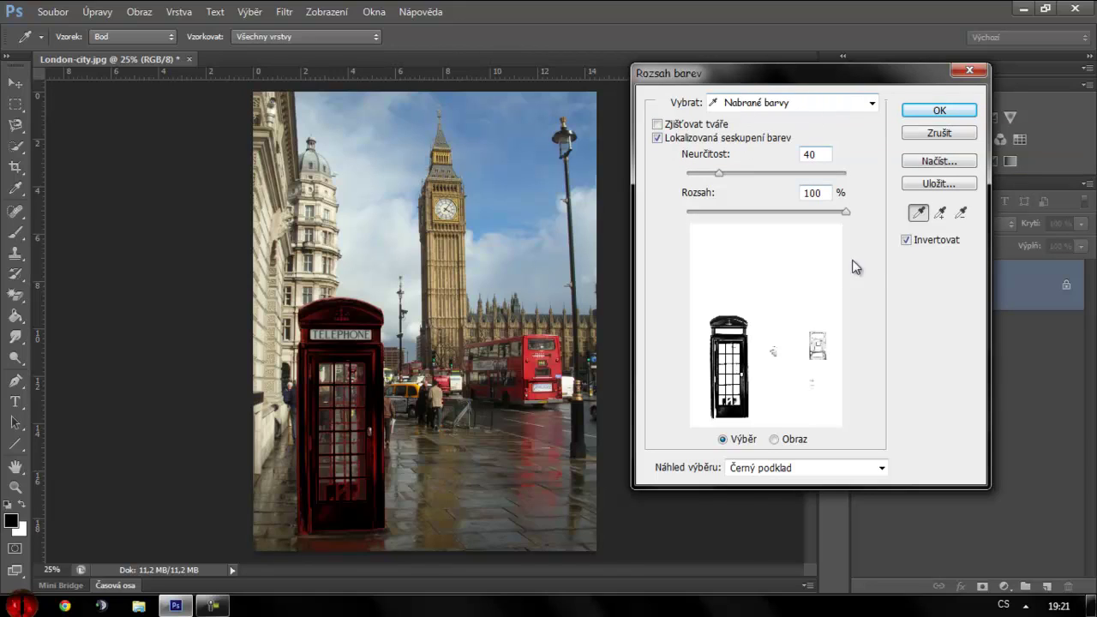
{"action": "left_click", "coordinate": [908, 242]}
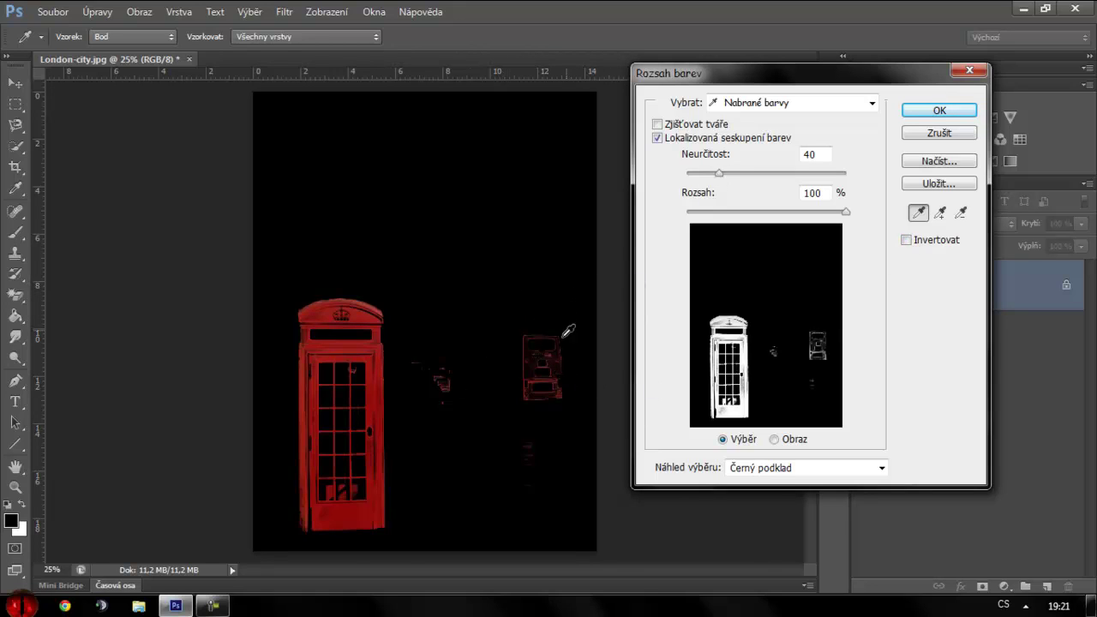
{"action": "left_click", "coordinate": [361, 313]}
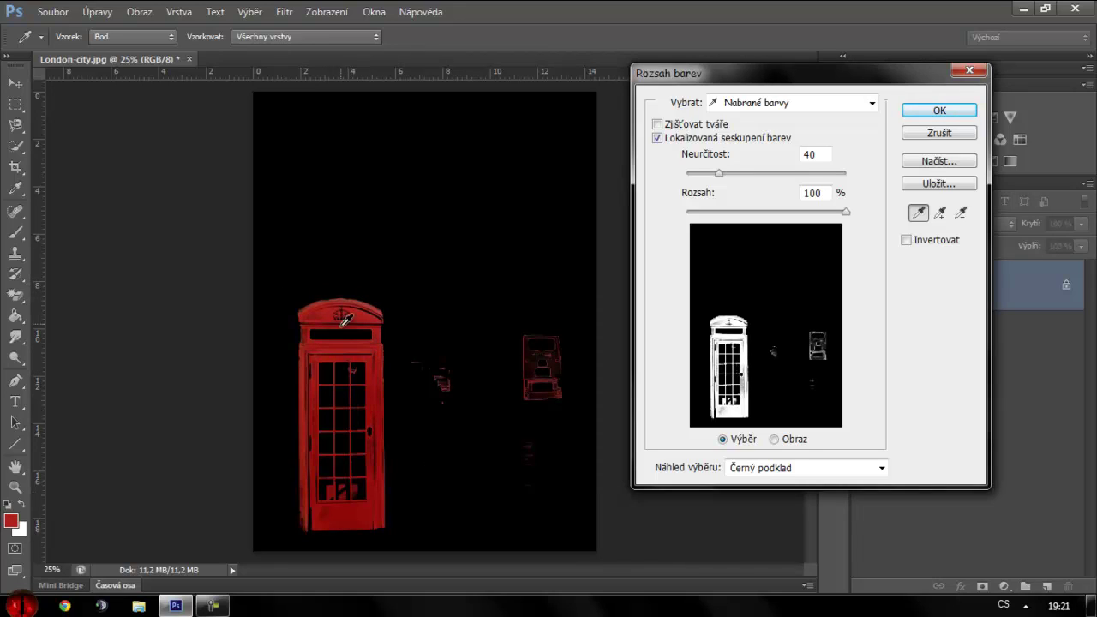
{"action": "left_click", "coordinate": [473, 492], "text": "shift"}
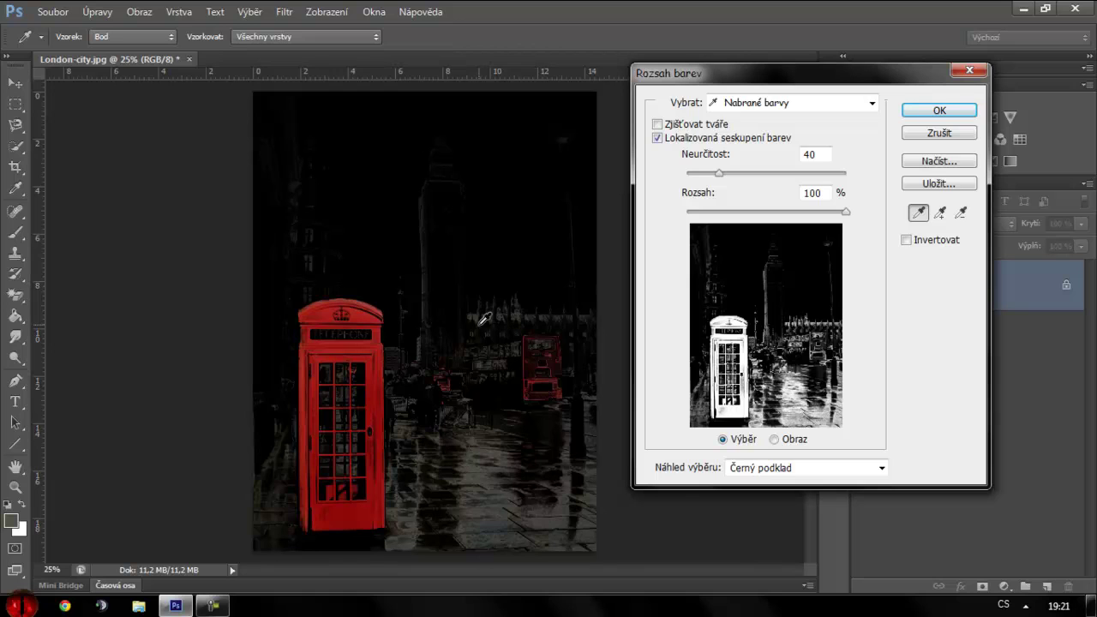
Step: Reopen Color Range uninverted and sample the phone box's roof red and darker red
{"action": "left_click", "coordinate": [939, 133]}
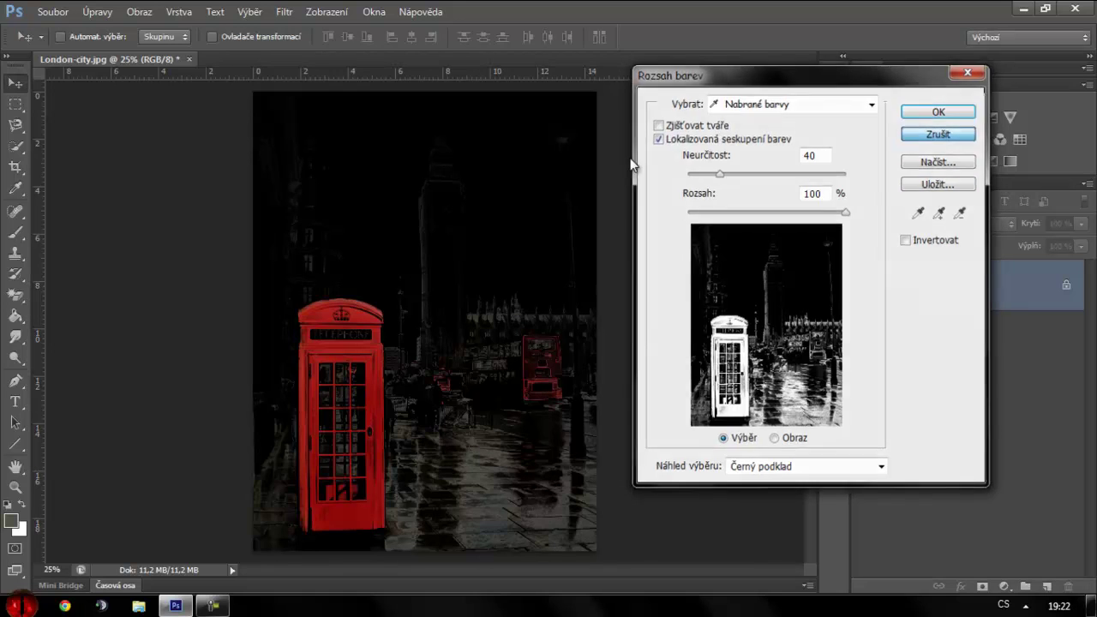
{"action": "left_click", "coordinate": [249, 14]}
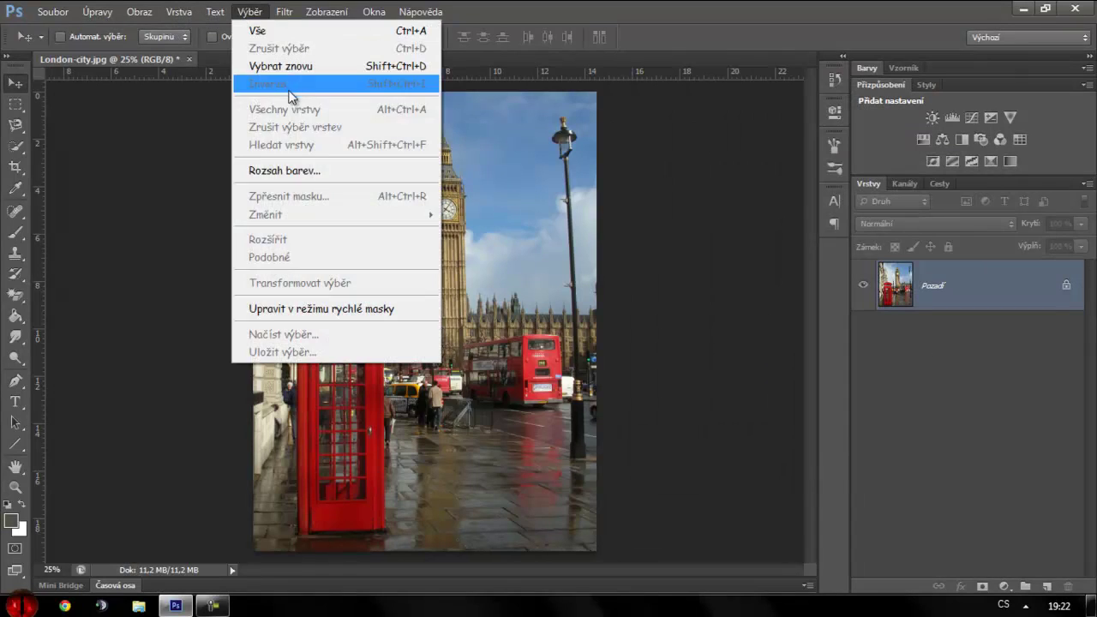
{"action": "left_click", "coordinate": [294, 172]}
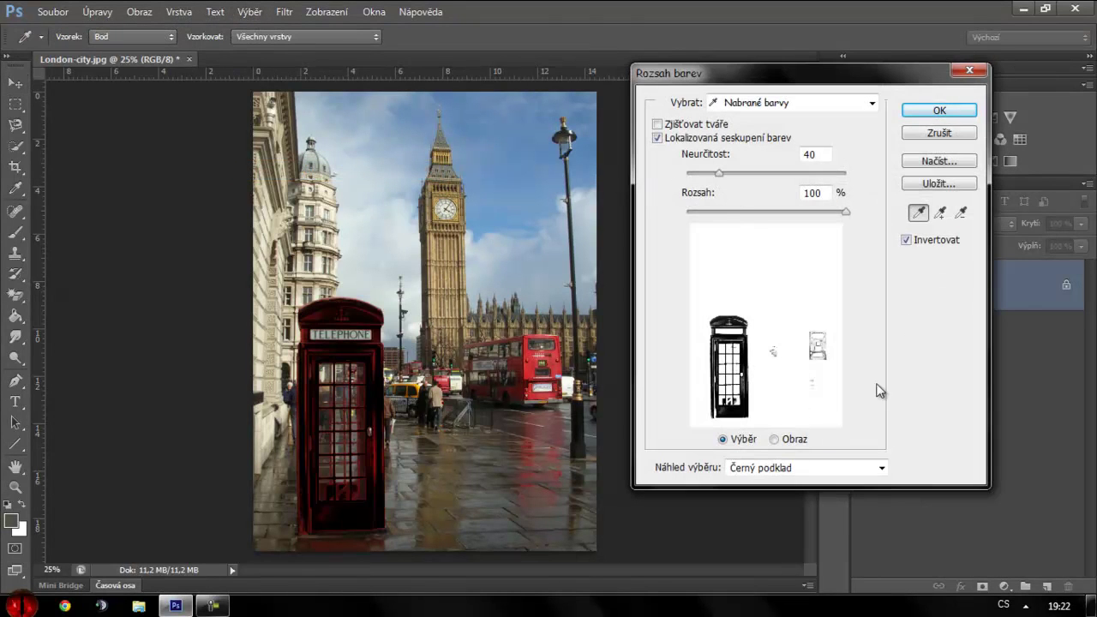
{"action": "left_click", "coordinate": [908, 239]}
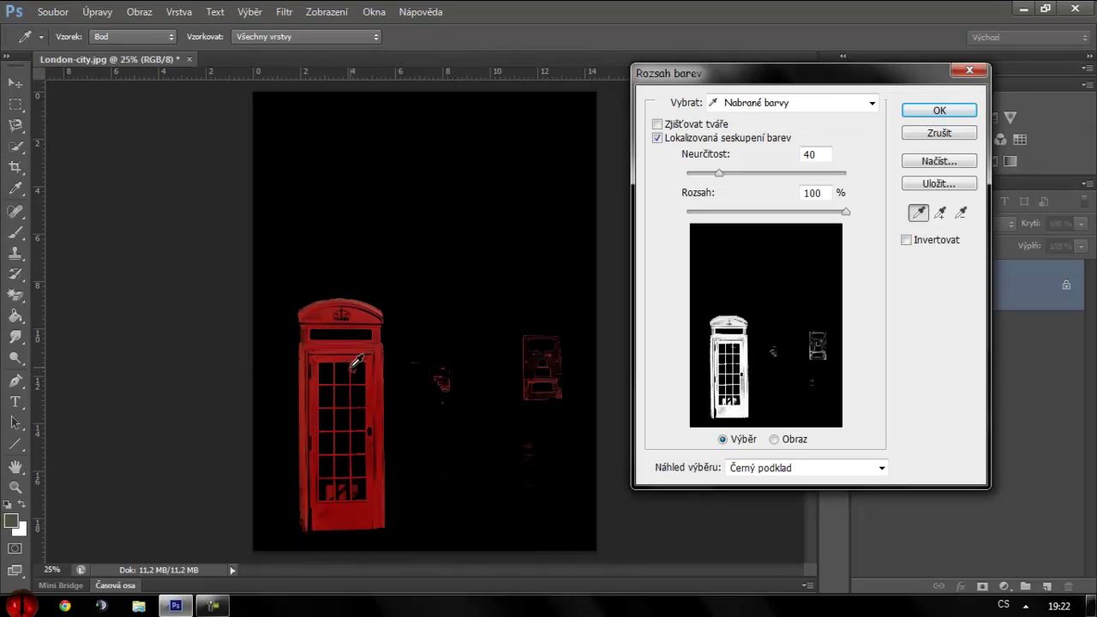
{"action": "left_click", "coordinate": [330, 313]}
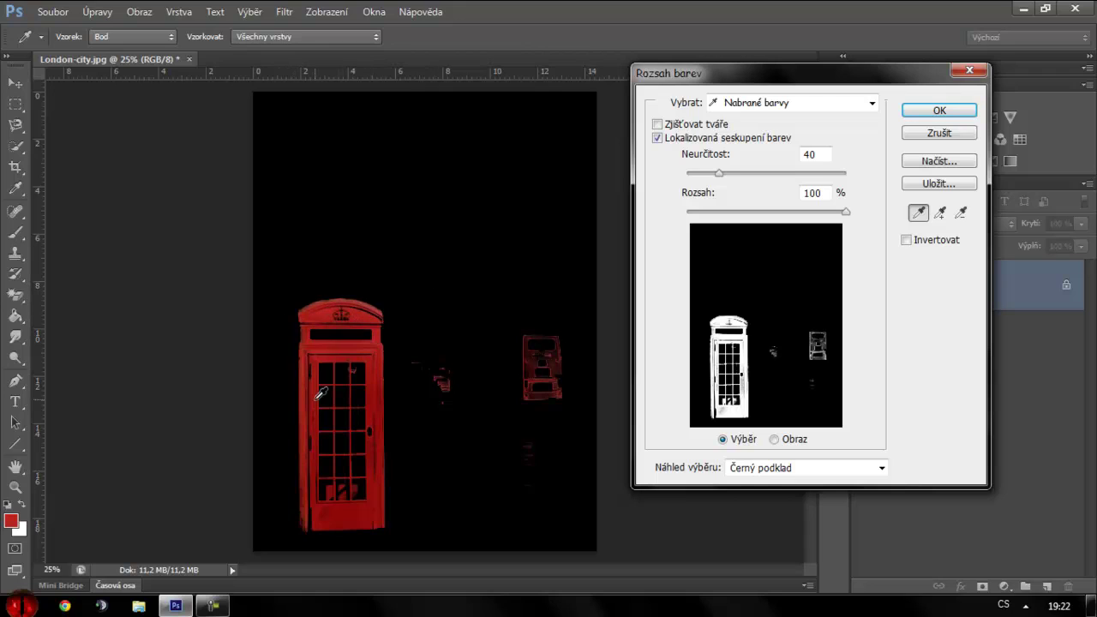
{"action": "left_click", "coordinate": [366, 414]}
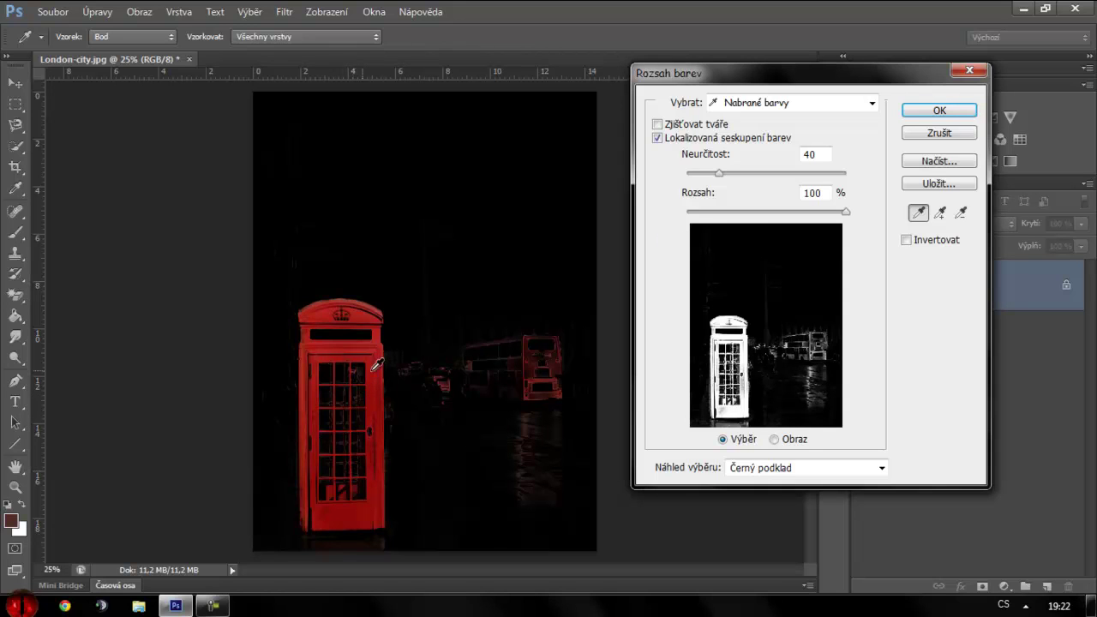
Step: Restart Color Range with Sampled Colors, sample the phone box red, and re-enable Invert
{"action": "left_click", "coordinate": [934, 134]}
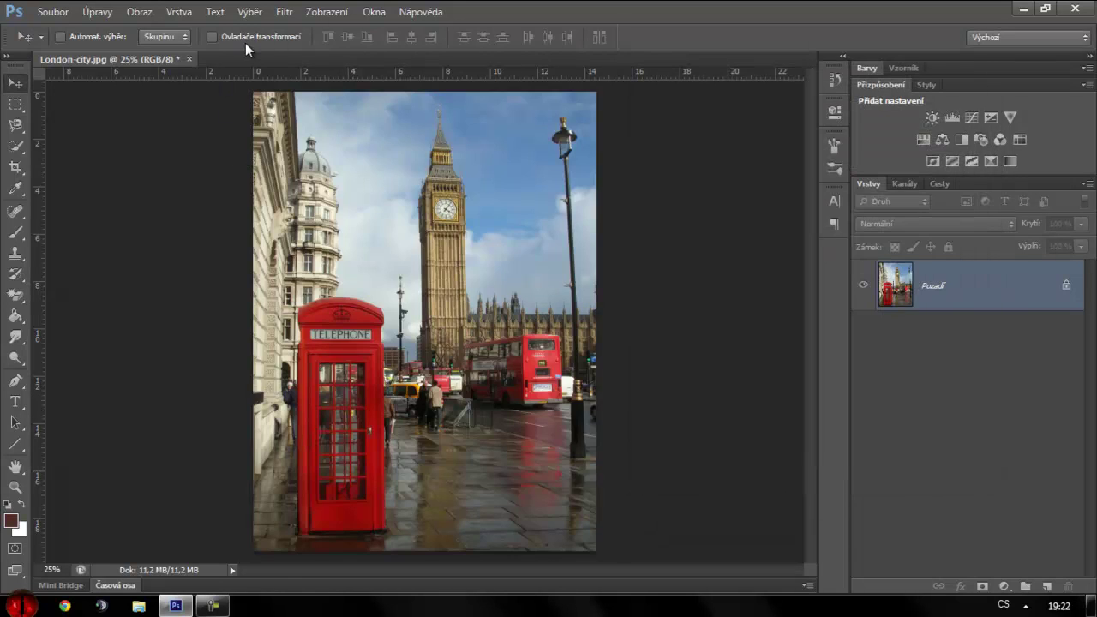
{"action": "left_click", "coordinate": [249, 12]}
{"action": "left_click", "coordinate": [288, 168]}
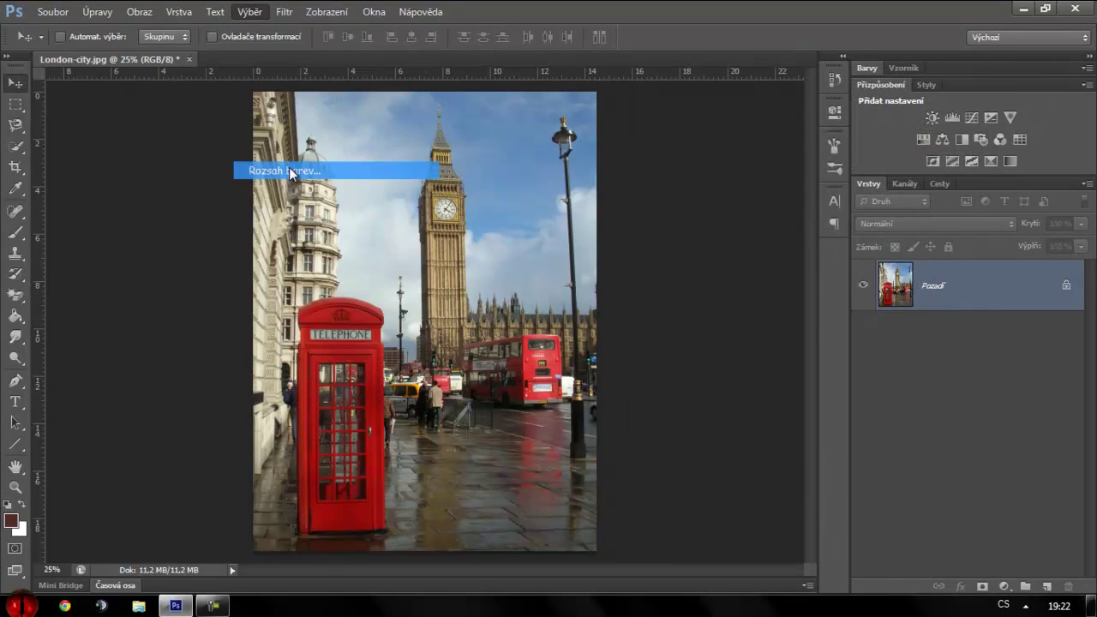
{"action": "left_click", "coordinate": [734, 102]}
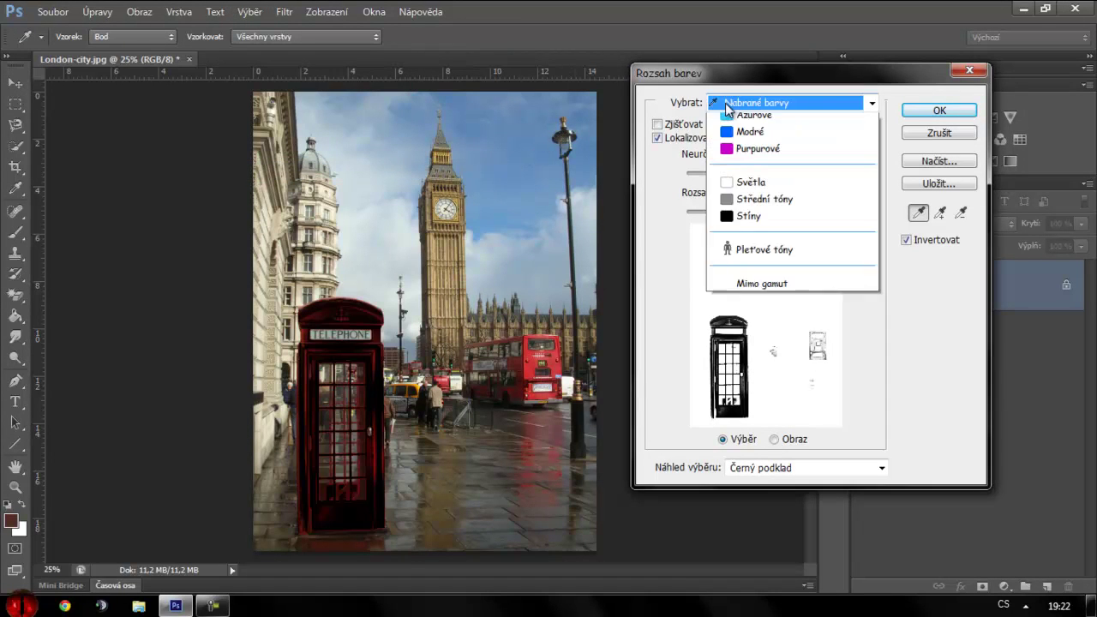
{"action": "left_click", "coordinate": [778, 100]}
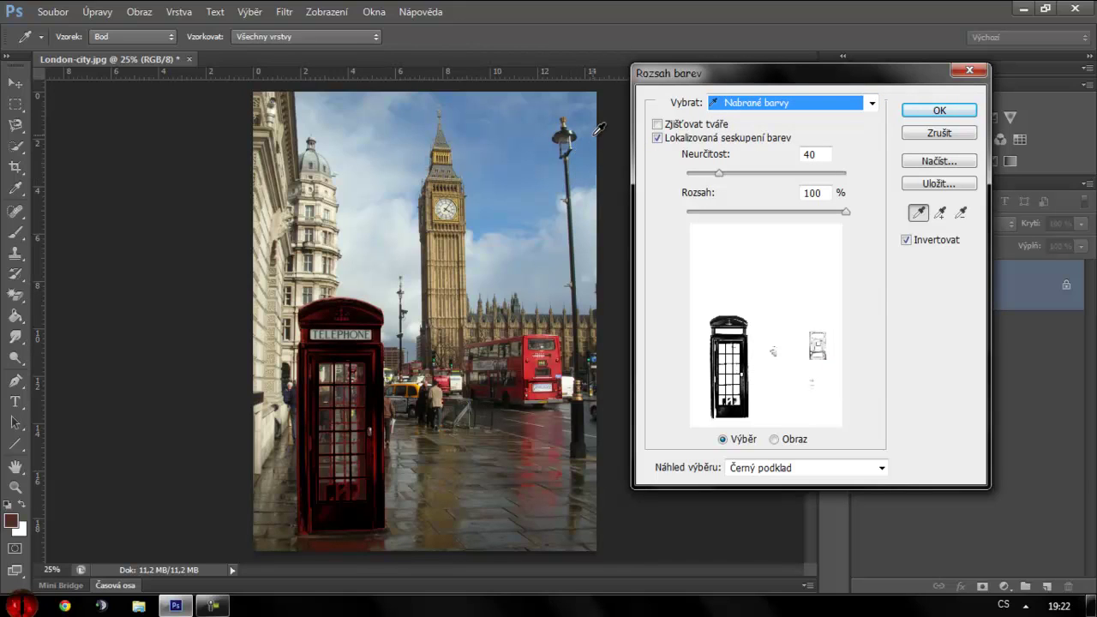
{"action": "left_click", "coordinate": [906, 240]}
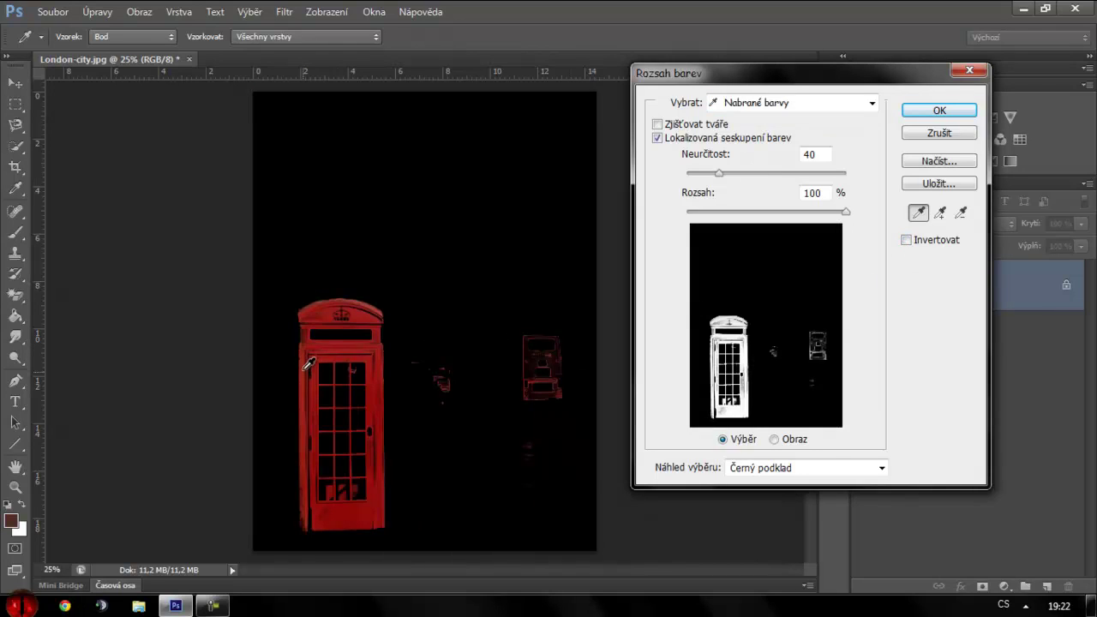
{"action": "left_click", "coordinate": [325, 310], "text": "shift"}
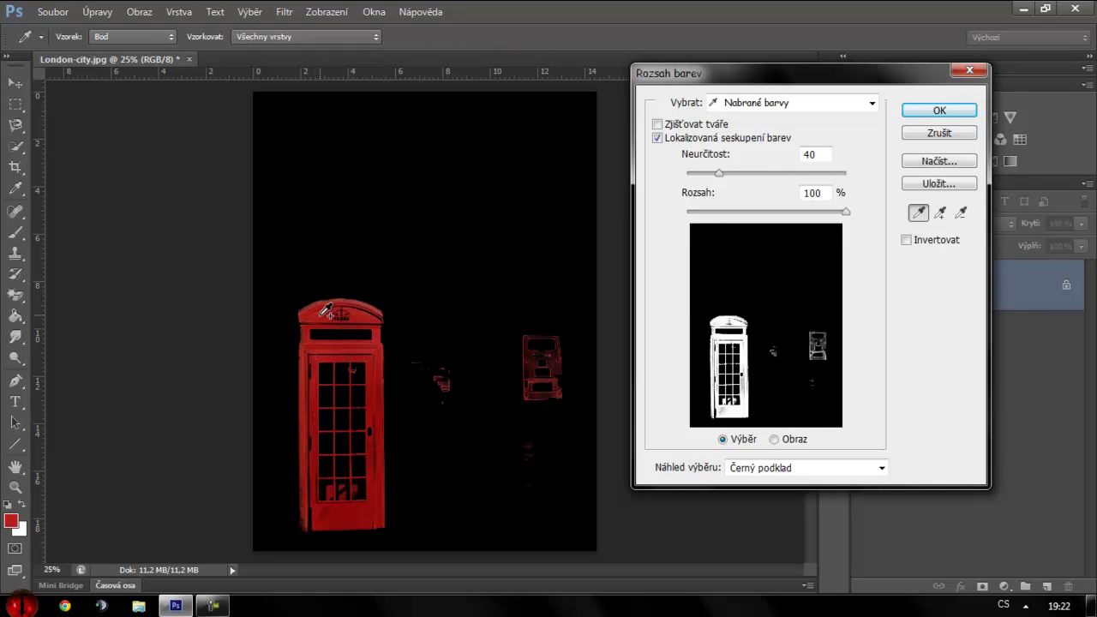
{"action": "left_click", "coordinate": [906, 240]}
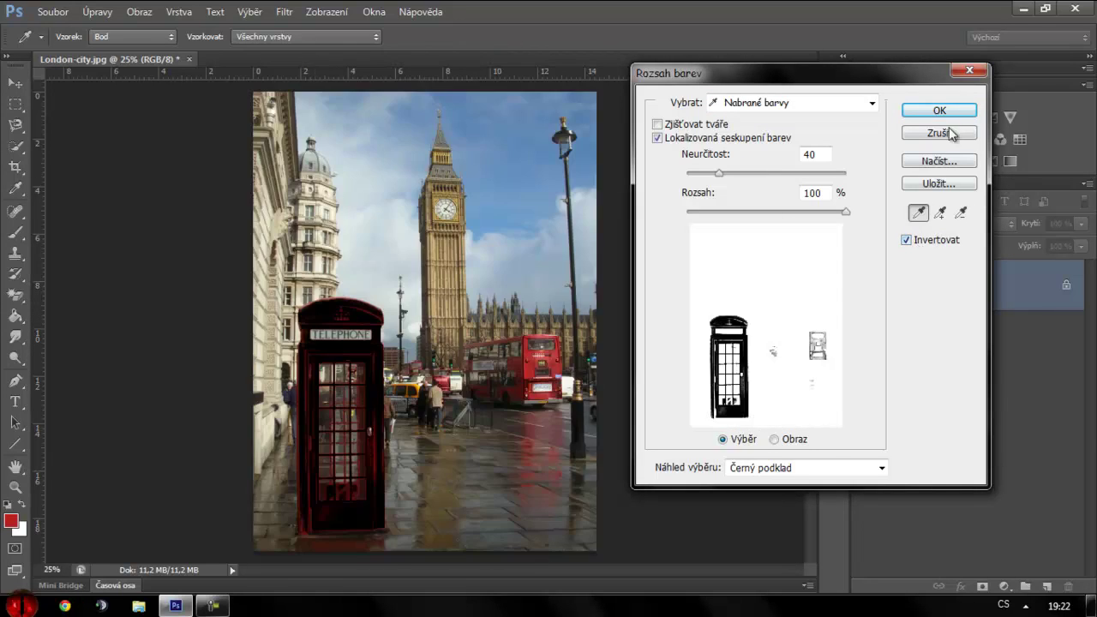
Step: Apply the inverted Color Range selection and add the red bus with Quick Selection
{"action": "left_click", "coordinate": [939, 110]}
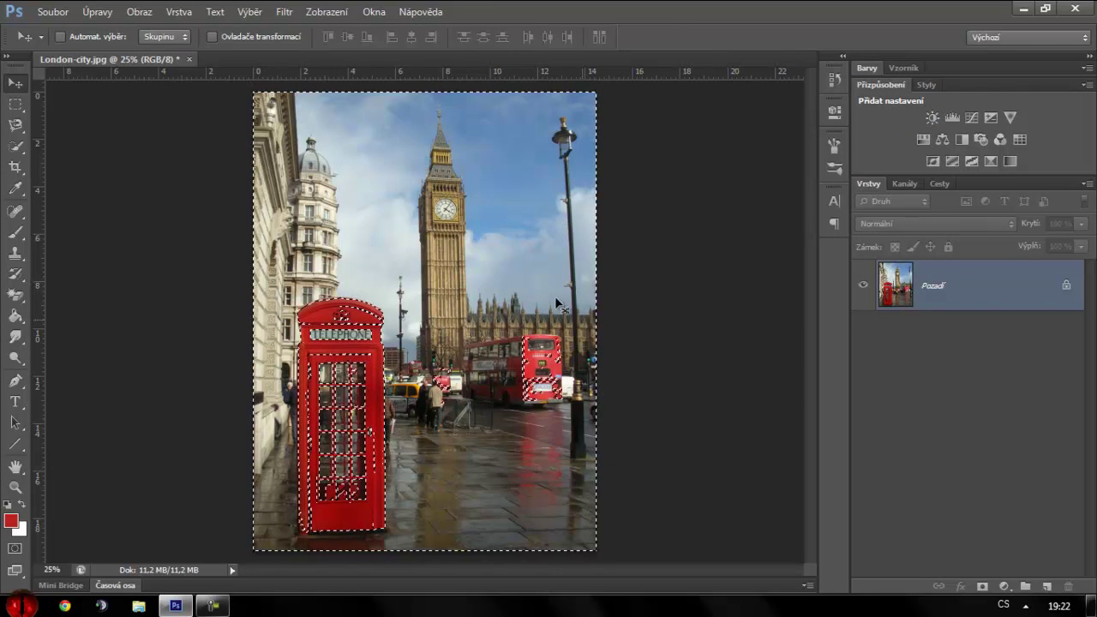
{"action": "left_click", "coordinate": [16, 150]}
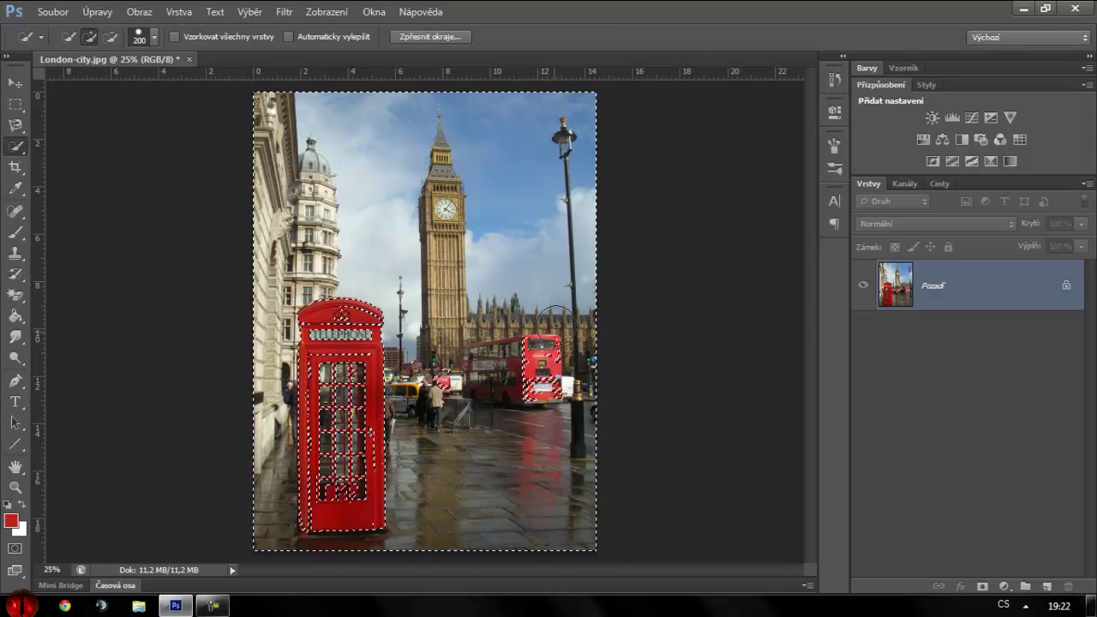
{"action": "left_click_drag", "start_coordinate": [561, 413], "coordinate": [455, 382]}
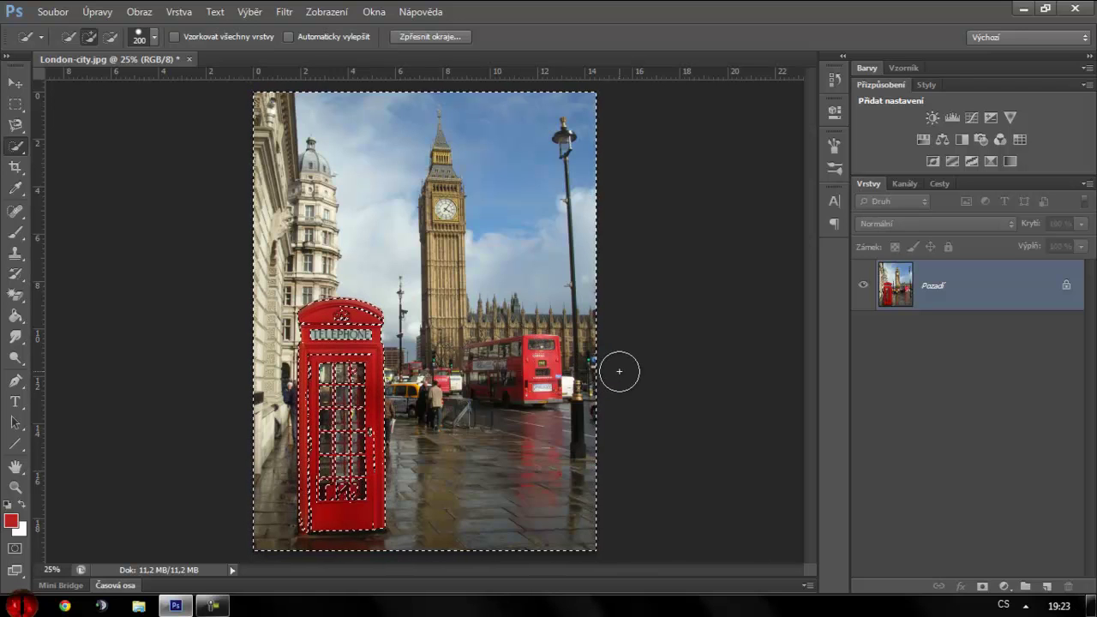
Step: Add a Black & White adjustment layer masked by the current selection
{"action": "left_click", "coordinate": [1004, 586]}
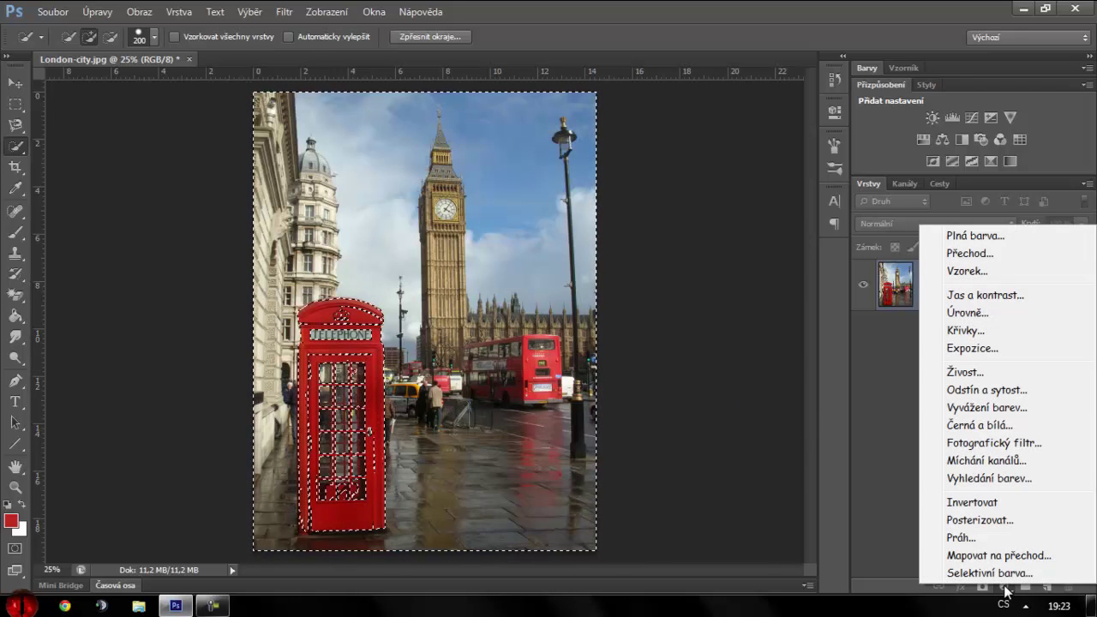
{"action": "left_click", "coordinate": [1020, 425]}
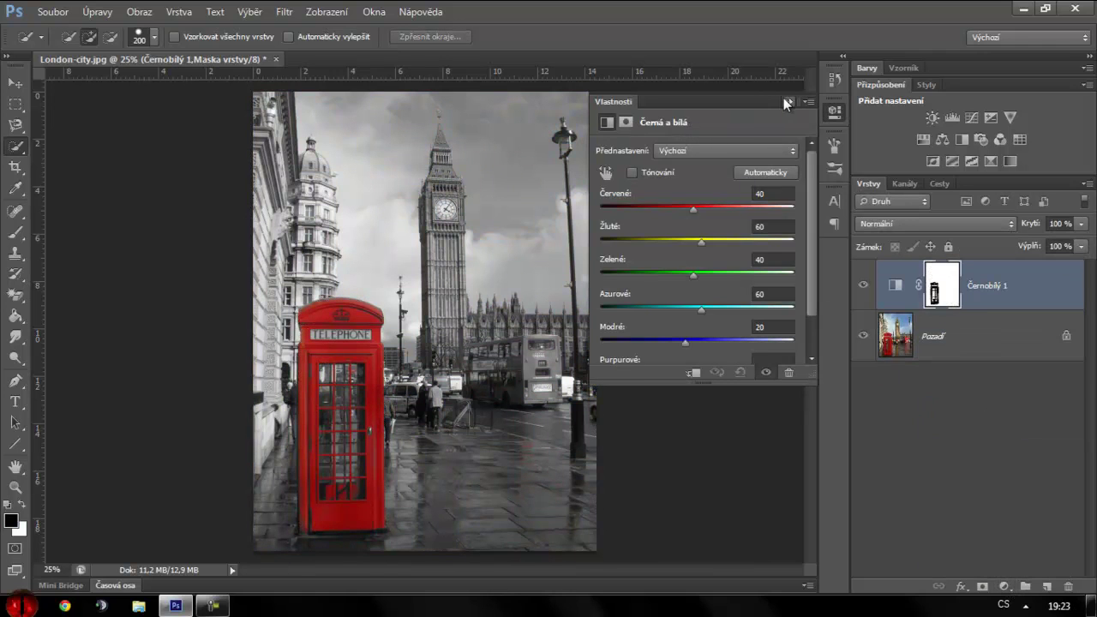
{"action": "left_click", "coordinate": [786, 101]}
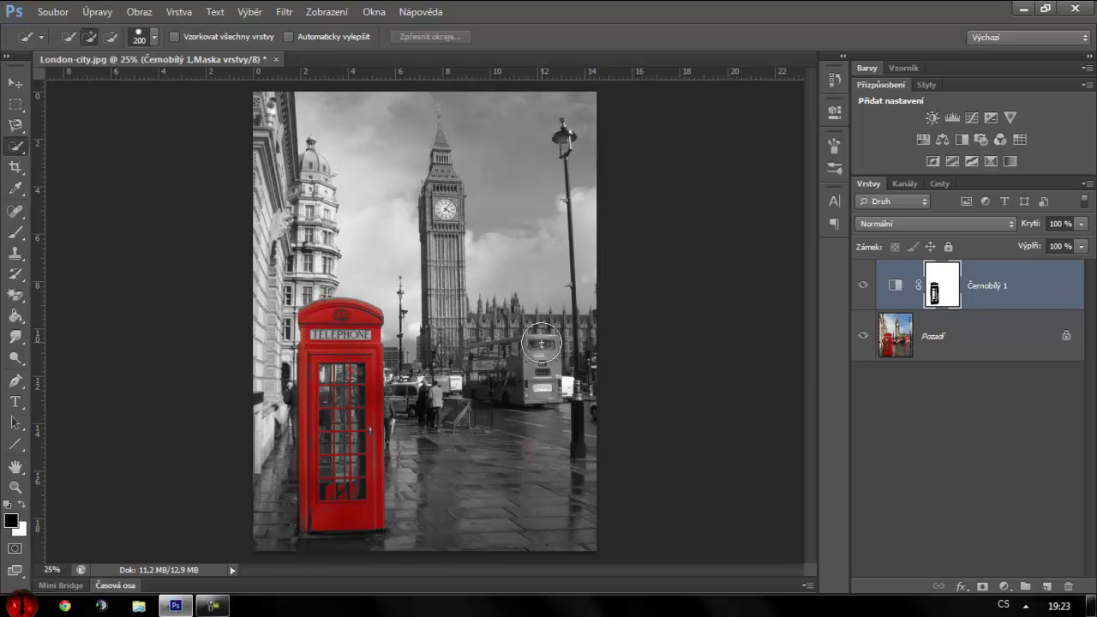
Step: Zoom in and back out to check the phone box mask edges
{"action": "key", "text": "ctrl+0"}
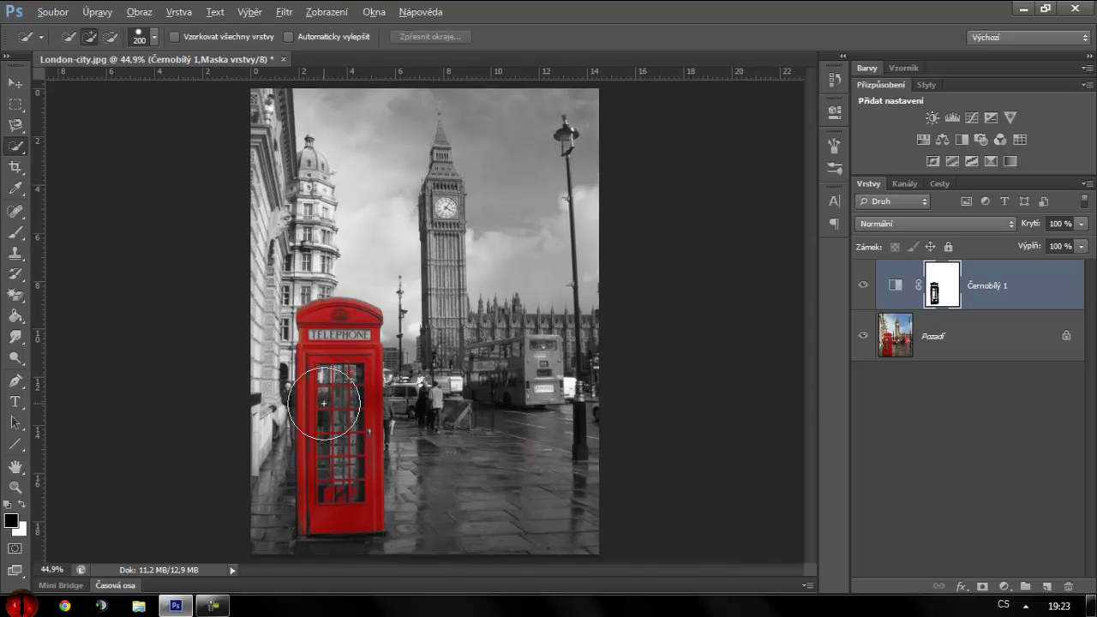
{"action": "scroll", "coordinate": [324, 402], "scroll_direction": "up", "scroll_amount": 2}
{"action": "scroll", "coordinate": [575, 526], "scroll_direction": "up", "scroll_amount": 1}
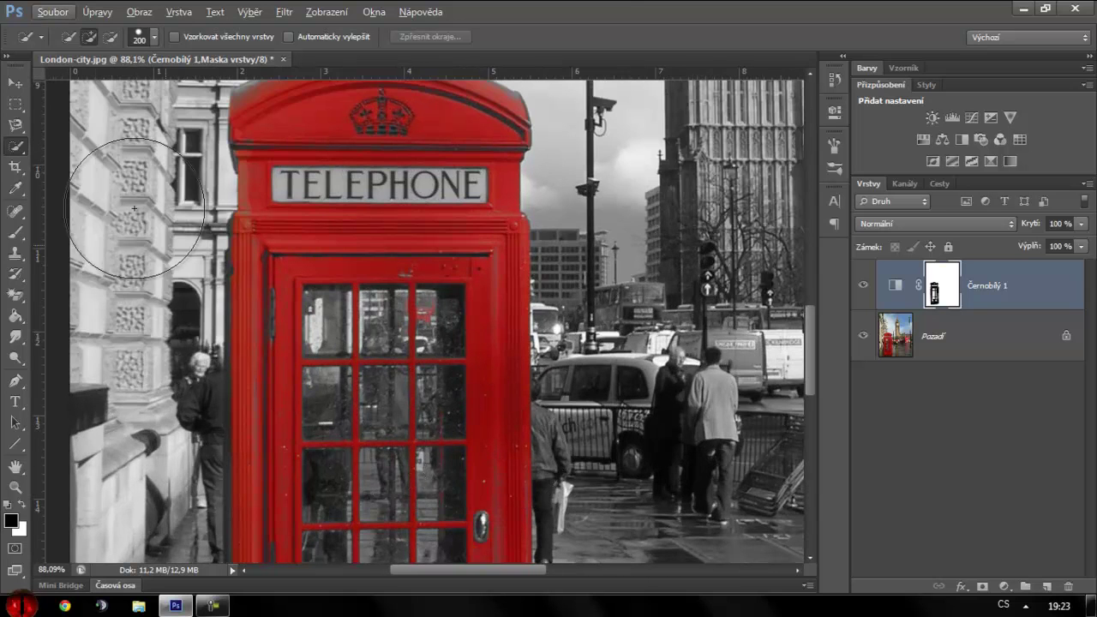
{"action": "left_click", "coordinate": [16, 83]}
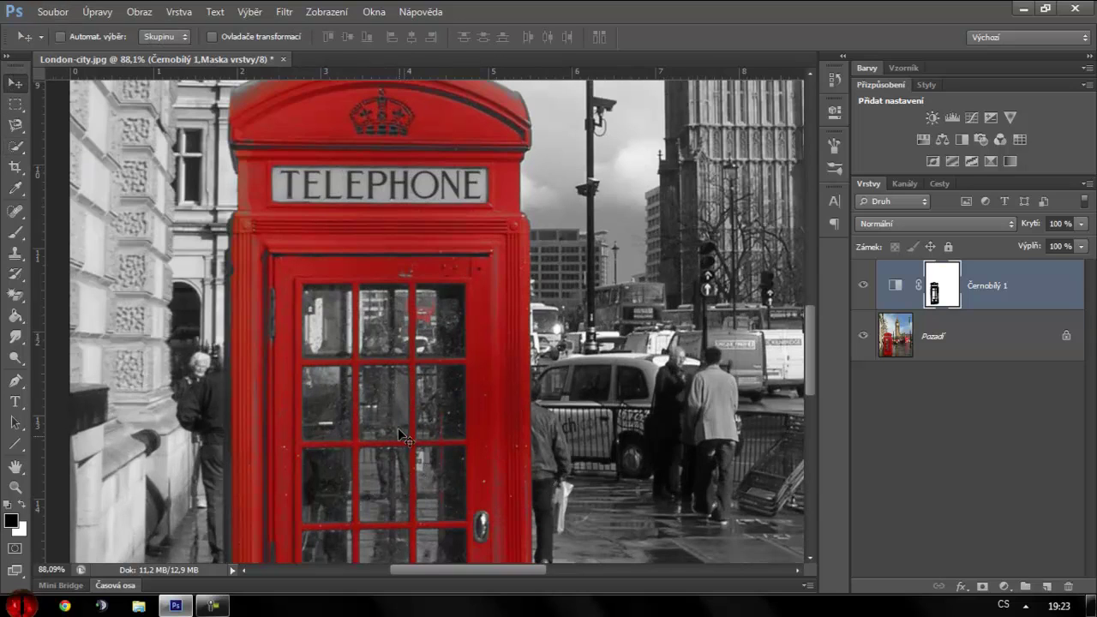
{"action": "scroll", "coordinate": [402, 376], "scroll_direction": "down", "scroll_amount": 2}
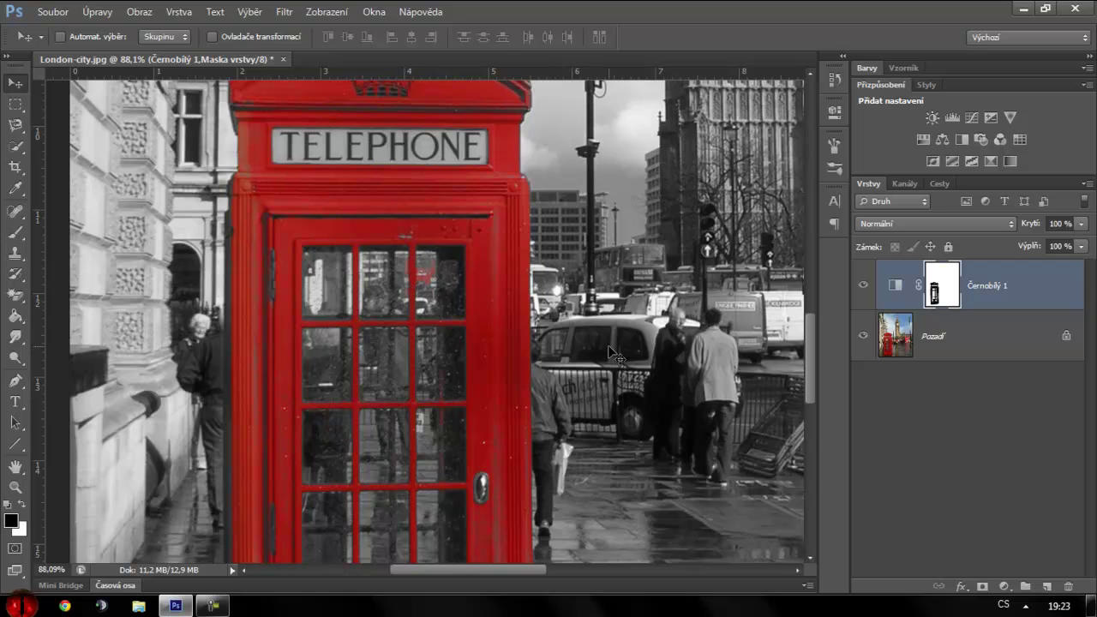
{"action": "scroll", "coordinate": [610, 352], "scroll_direction": "down", "scroll_amount": 2}
{"action": "scroll", "coordinate": [611, 351], "scroll_direction": "down", "scroll_amount": 3}
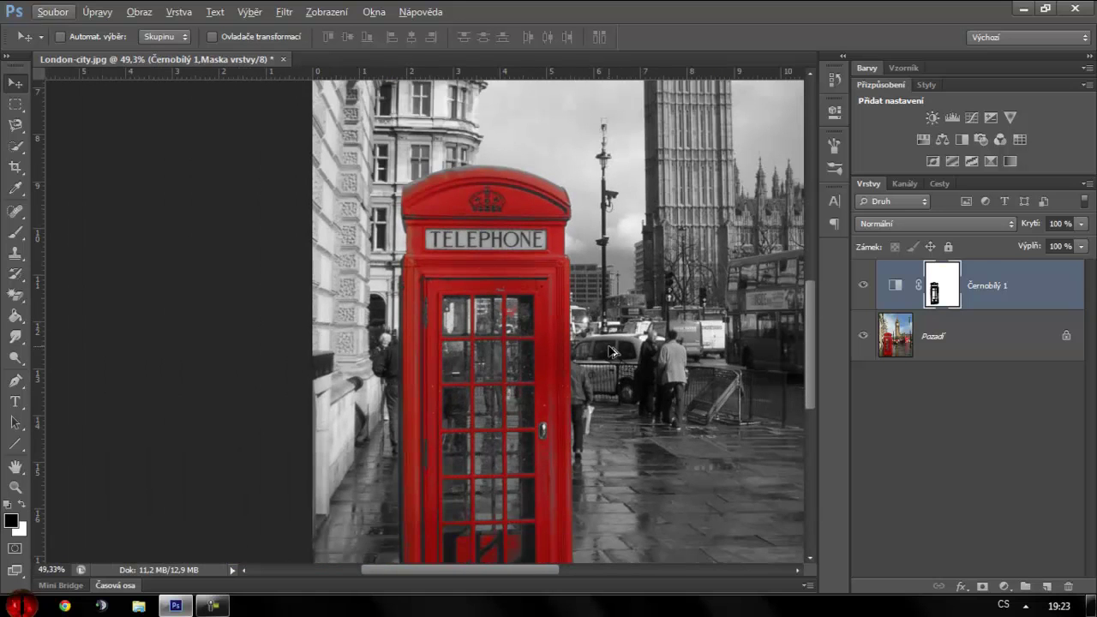
{"action": "scroll", "coordinate": [611, 352], "scroll_direction": "down", "scroll_amount": 1}
{"action": "scroll", "coordinate": [610, 351], "scroll_direction": "down", "scroll_amount": 1}
{"action": "scroll", "coordinate": [610, 352], "scroll_direction": "down", "scroll_amount": 1}
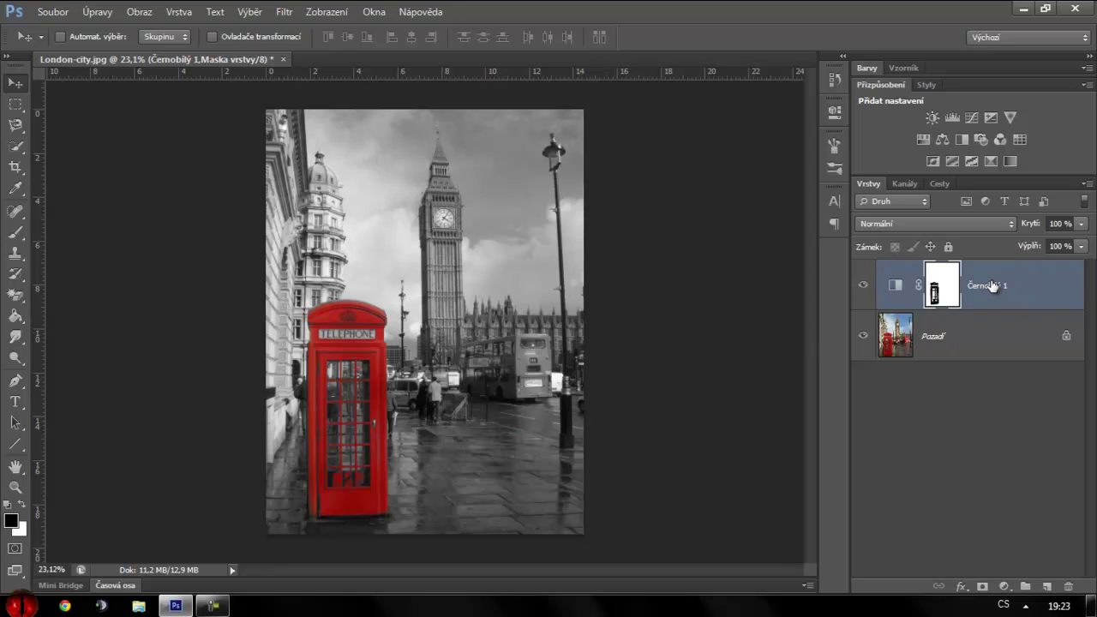
Step: Delete the Black & White layer and create an inverted Reds Color Range selection
{"action": "key", "text": "Delete"}
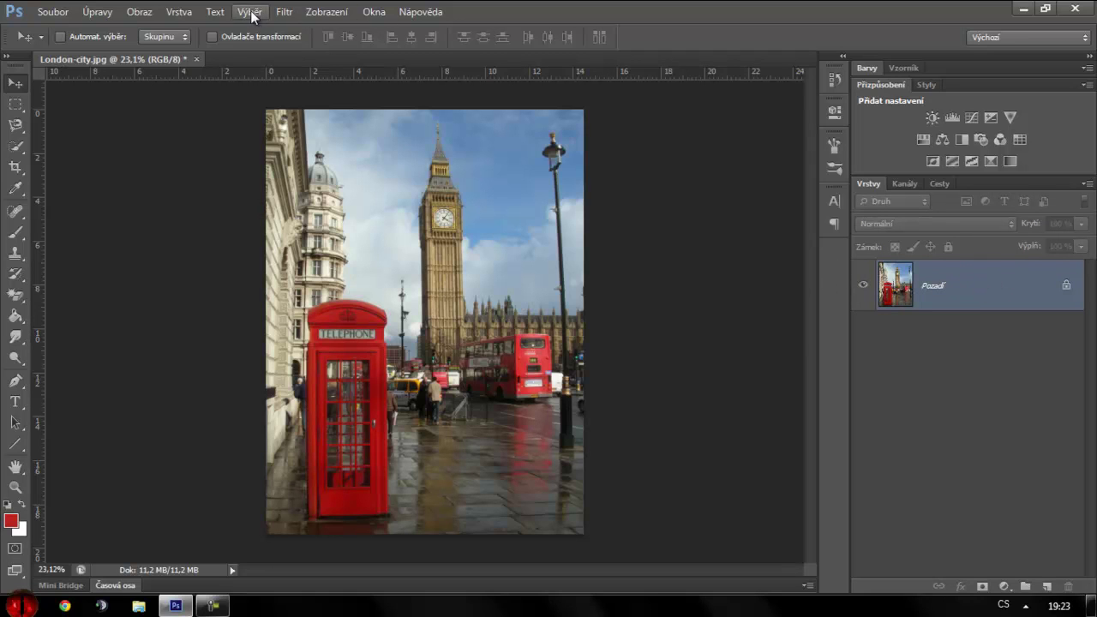
{"action": "left_click", "coordinate": [251, 10]}
{"action": "left_click", "coordinate": [287, 169]}
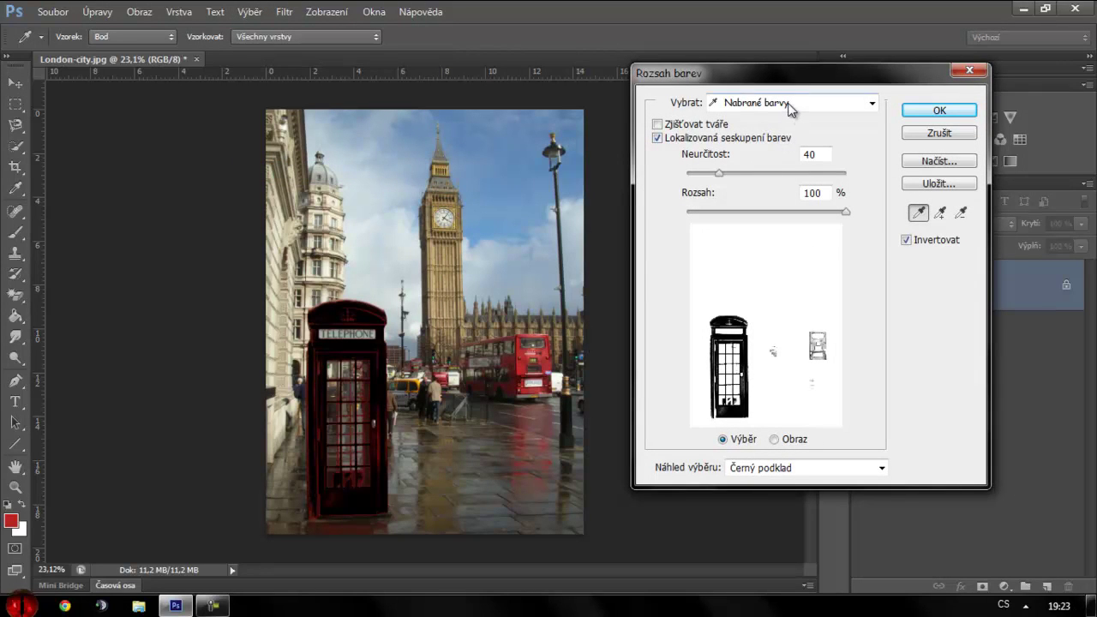
{"action": "left_click", "coordinate": [788, 105]}
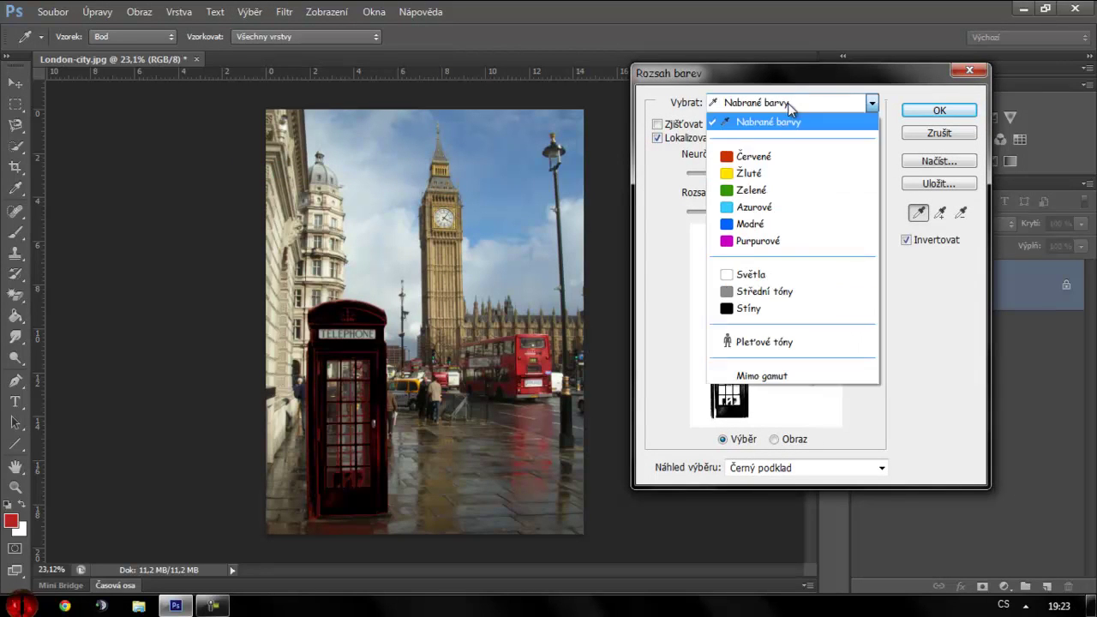
{"action": "left_click", "coordinate": [750, 156]}
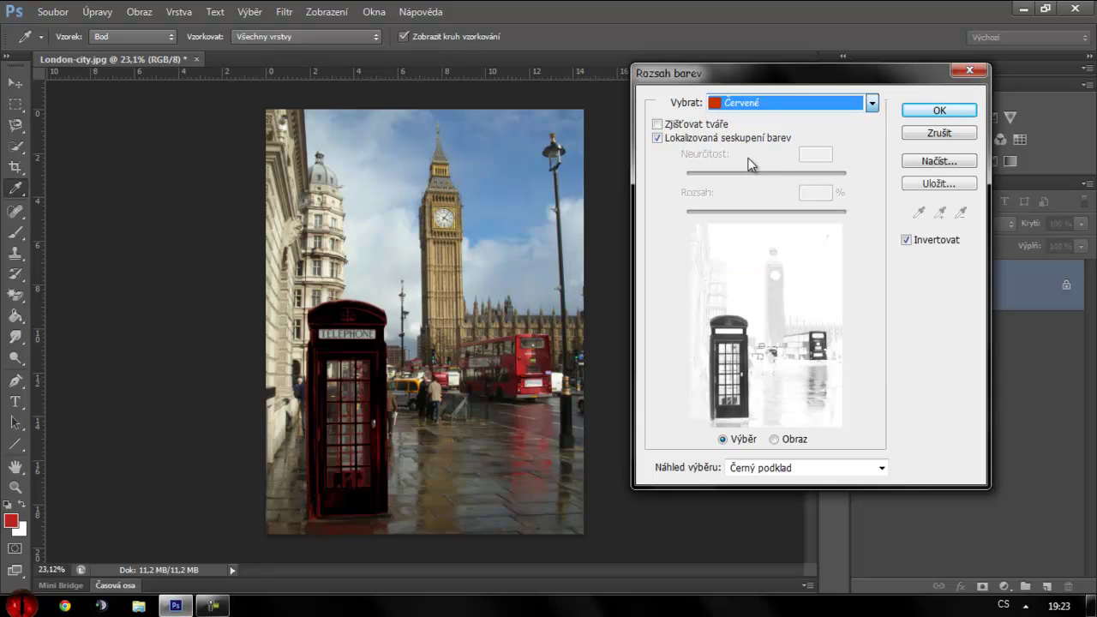
{"action": "left_click", "coordinate": [905, 242]}
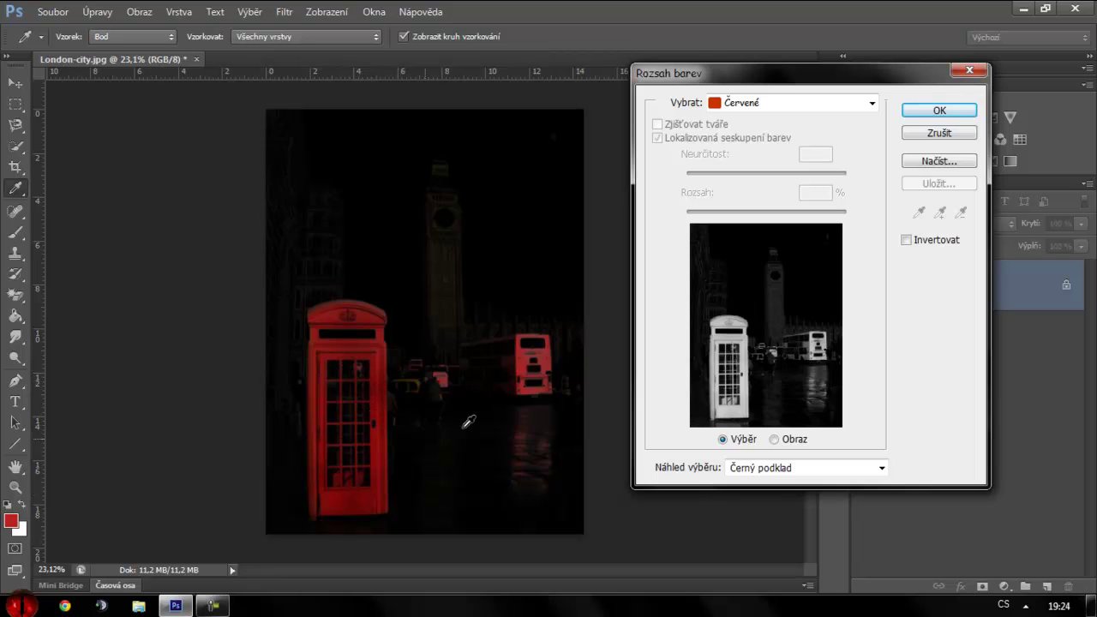
{"action": "left_click", "coordinate": [905, 240]}
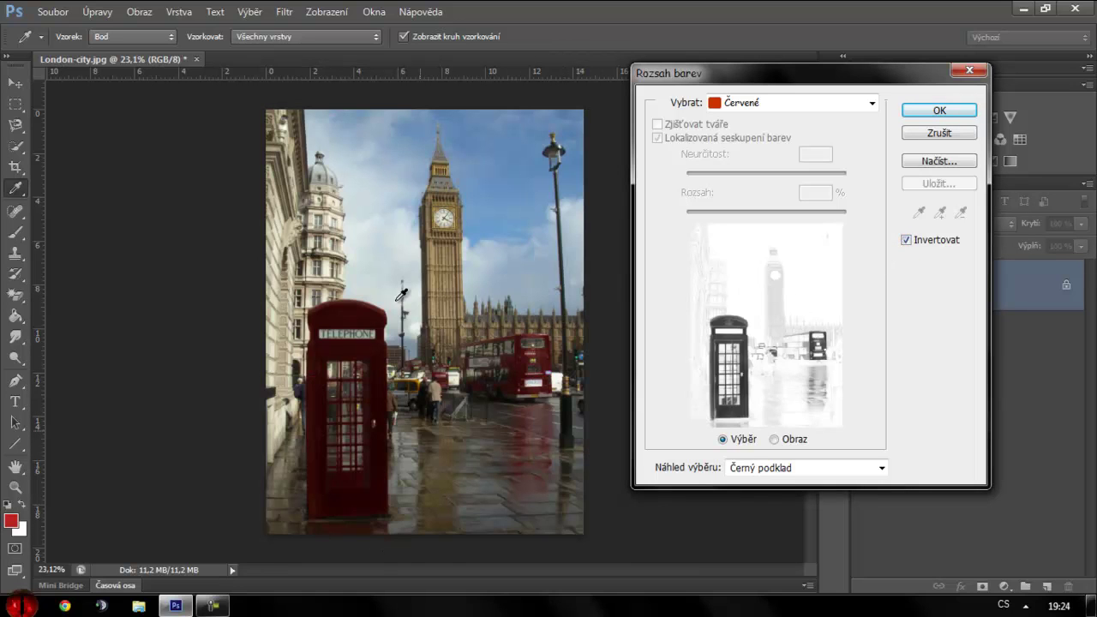
{"action": "left_click", "coordinate": [939, 110]}
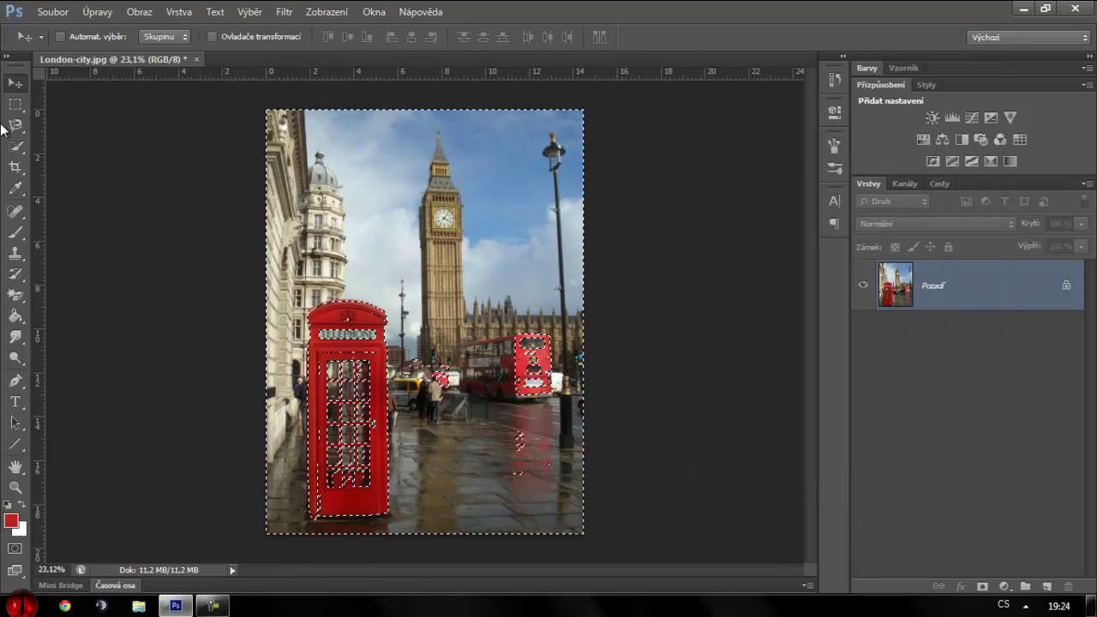
Step: Add the bus front, puddle reflections and small red car to the selection with Quick Selection
{"action": "left_click", "coordinate": [15, 146]}
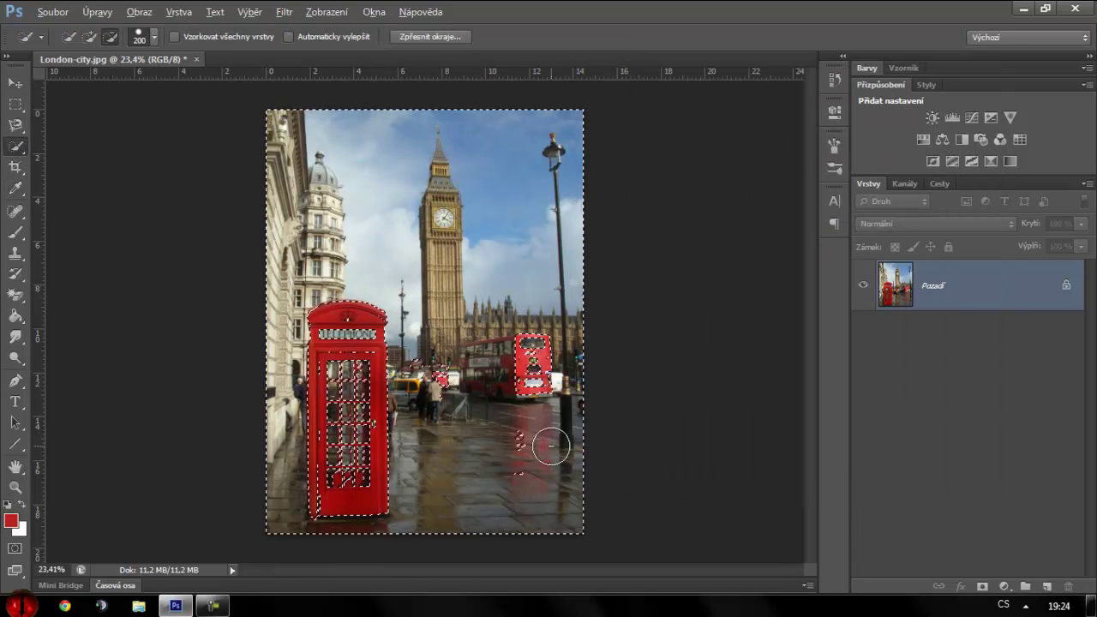
{"action": "scroll", "coordinate": [549, 446], "scroll_direction": "up", "scroll_amount": 1}
{"action": "left_click_drag", "start_coordinate": [576, 299], "coordinate": [528, 429], "text": "alt"}
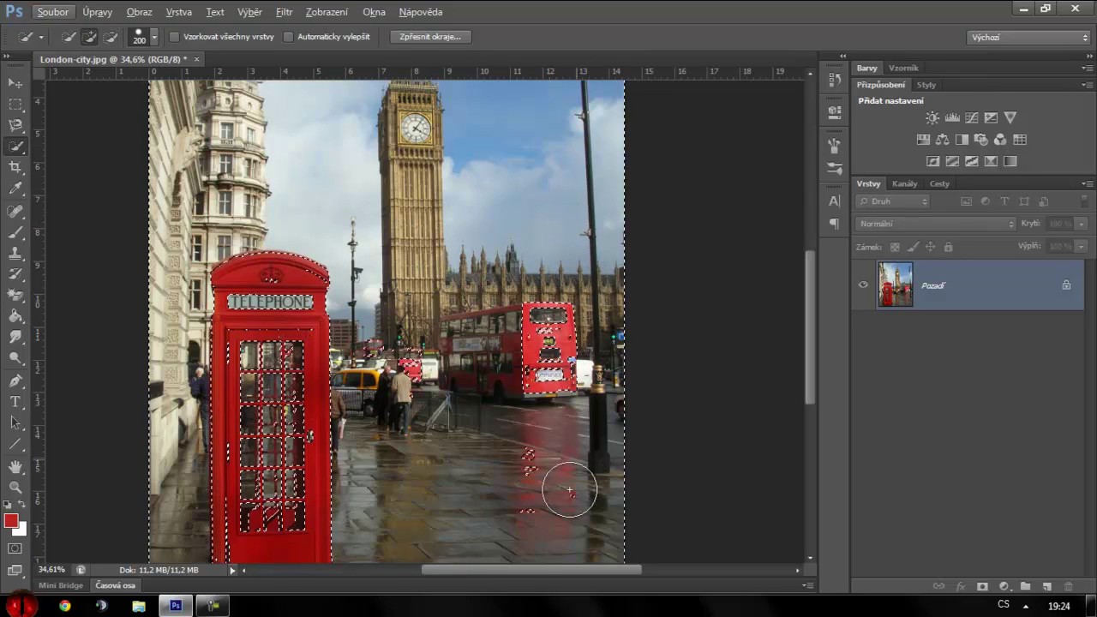
{"action": "left_click", "coordinate": [418, 353], "text": "alt"}
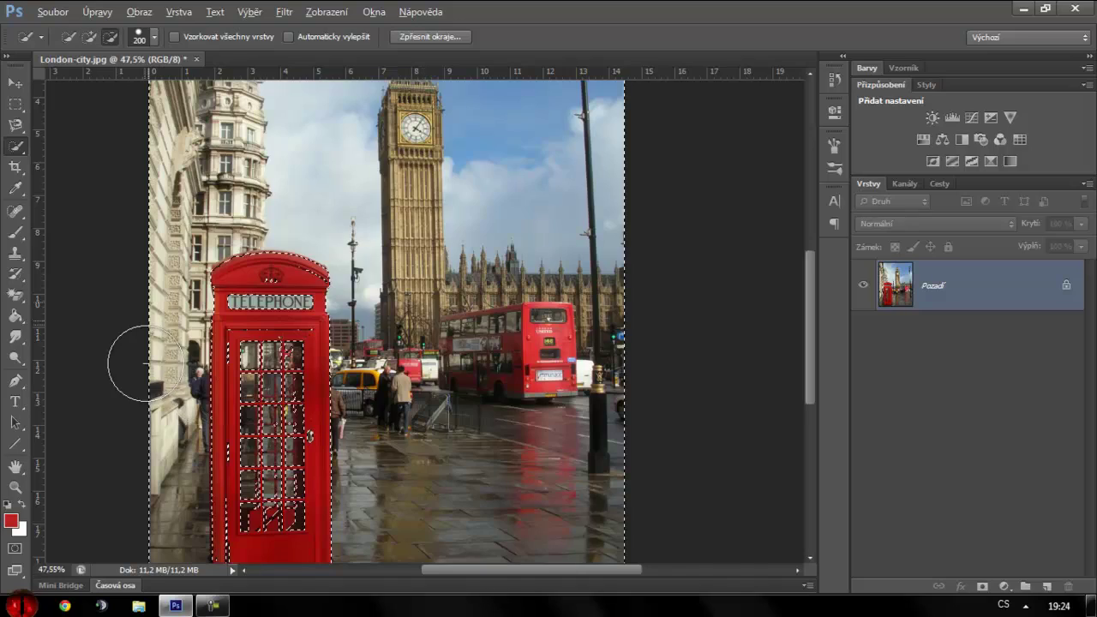
{"action": "scroll", "coordinate": [258, 368], "scroll_direction": "up", "scroll_amount": 2}
Step: Zoom in and, with a smaller brush, add the red bars between the window panes
{"action": "scroll", "coordinate": [385, 346], "scroll_direction": "up", "scroll_amount": 1}
{"action": "scroll", "coordinate": [384, 347], "scroll_direction": "up", "scroll_amount": 1}
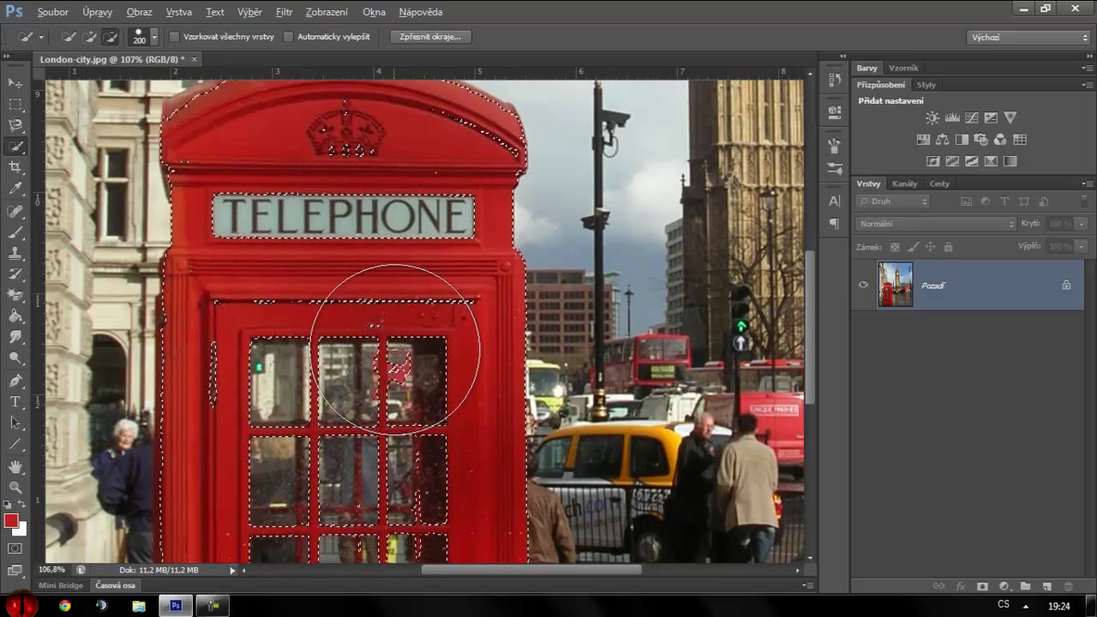
{"action": "scroll", "coordinate": [390, 360], "scroll_direction": "up", "scroll_amount": 1}
{"action": "scroll", "coordinate": [396, 370], "scroll_direction": "up", "scroll_amount": 1}
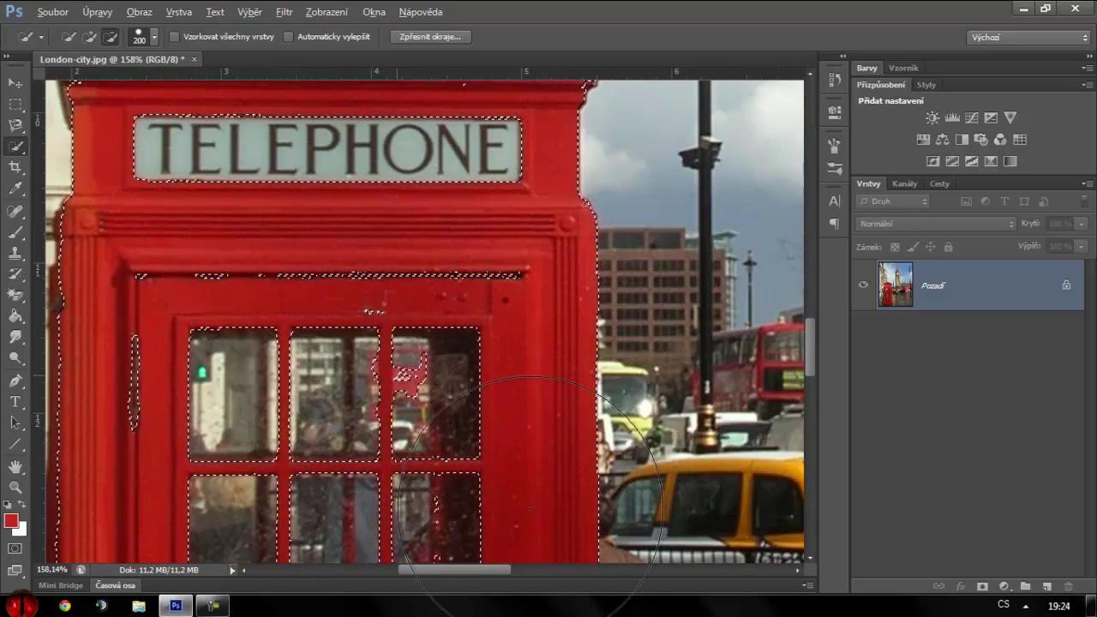
{"action": "scroll", "coordinate": [403, 364], "scroll_direction": "up", "scroll_amount": 1}
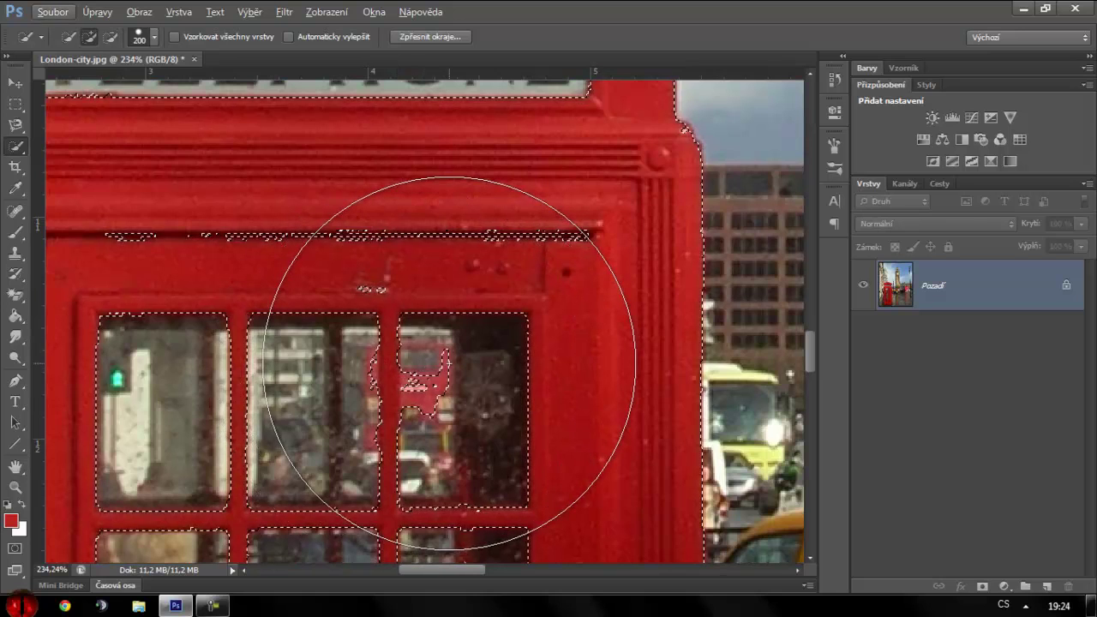
{"action": "key", "text": "bracketleft"}
{"action": "key", "text": "bracketleft"}
{"action": "key", "text": "bracketleft"}
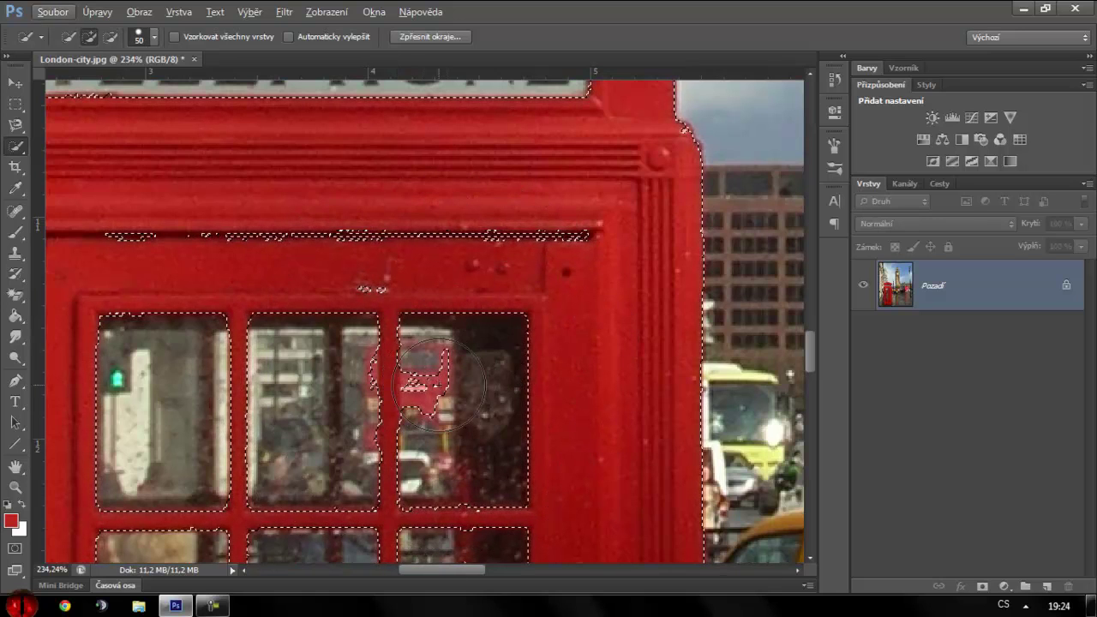
{"action": "key", "text": "bracketleft"}
{"action": "key", "text": "bracketleft"}
{"action": "key", "text": "bracketleft"}
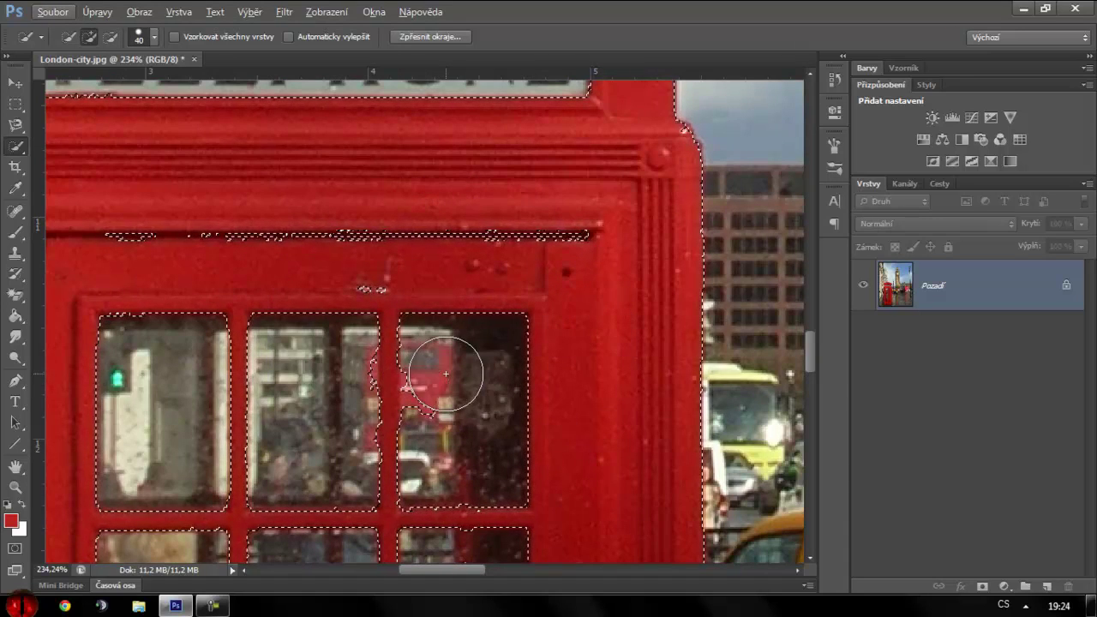
{"action": "left_click", "coordinate": [436, 385]}
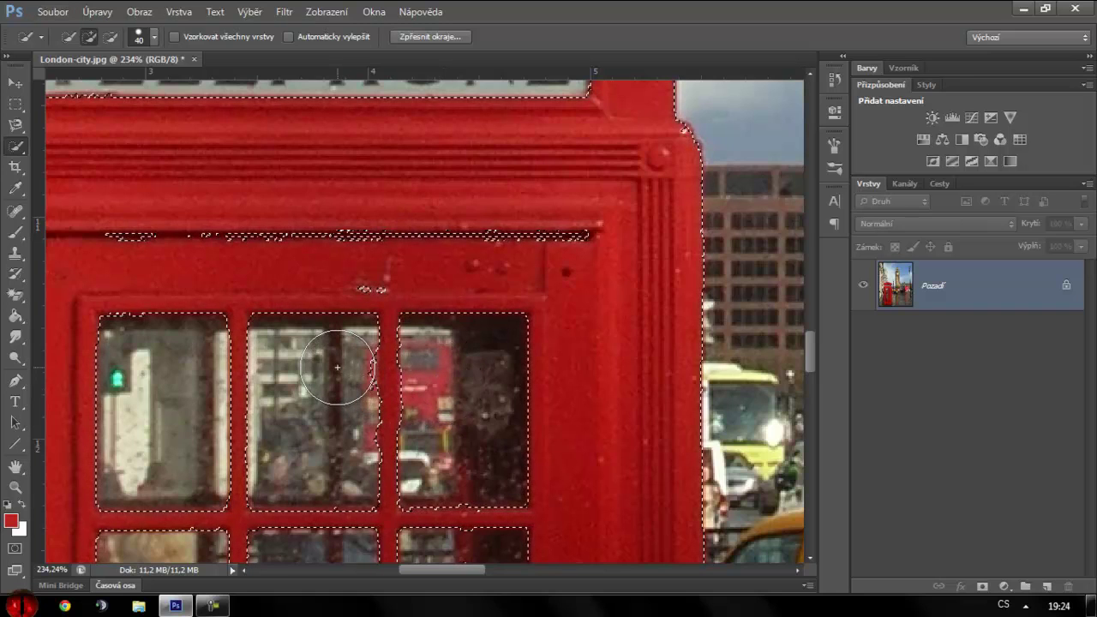
{"action": "left_click_drag", "start_coordinate": [343, 373], "coordinate": [421, 391]}
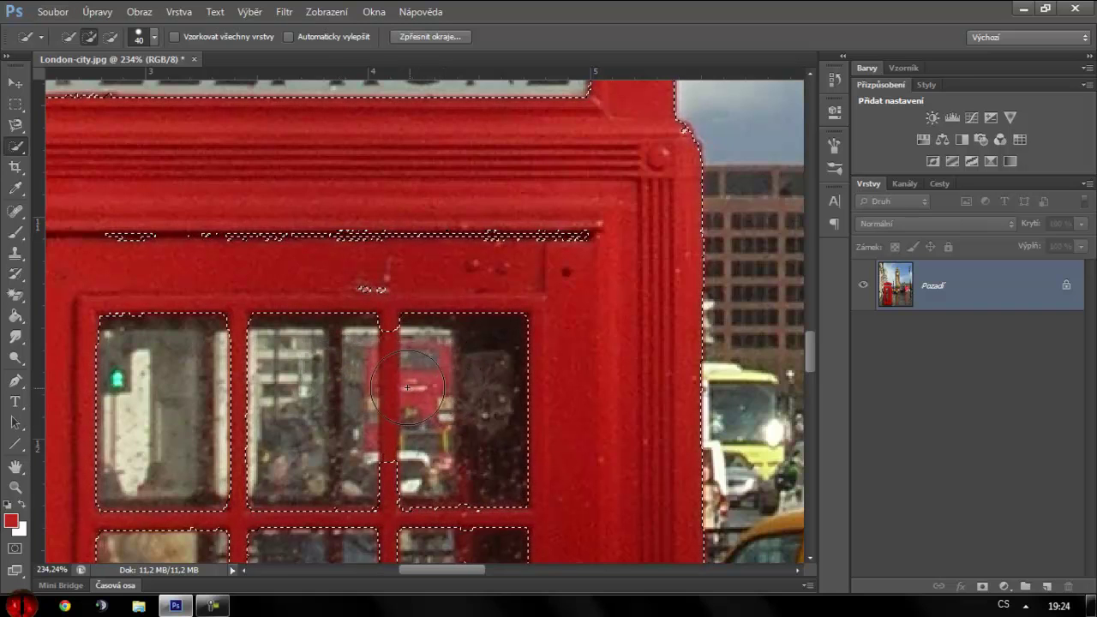
{"action": "key", "text": "bracketleft"}
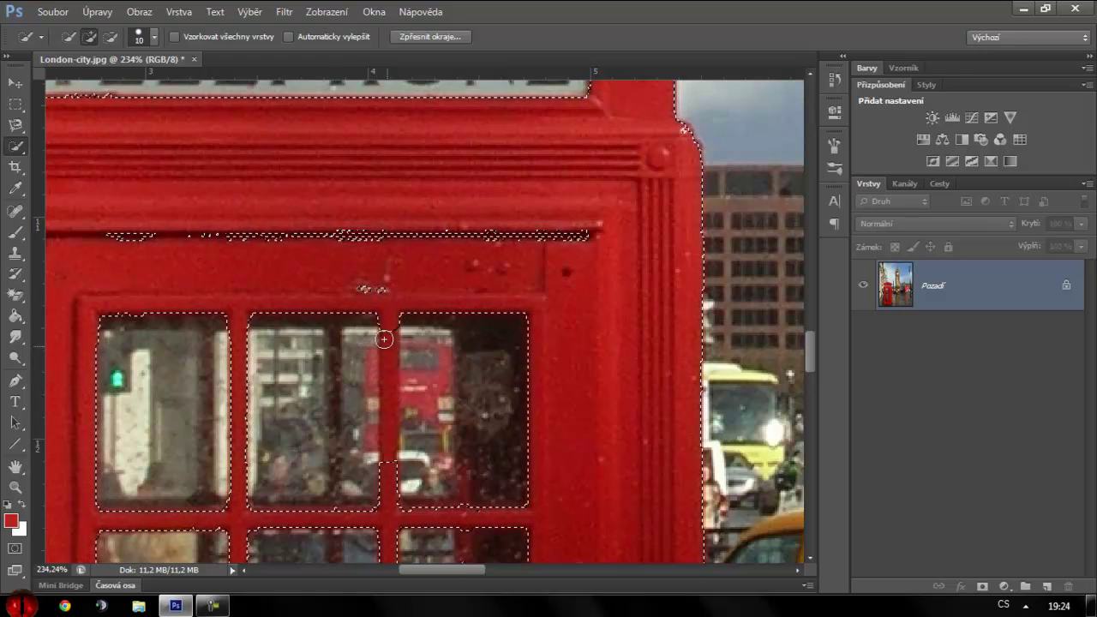
Step: Switch Quick Selection to Subtract from selection and zoom back out
{"action": "left_click", "coordinate": [111, 36]}
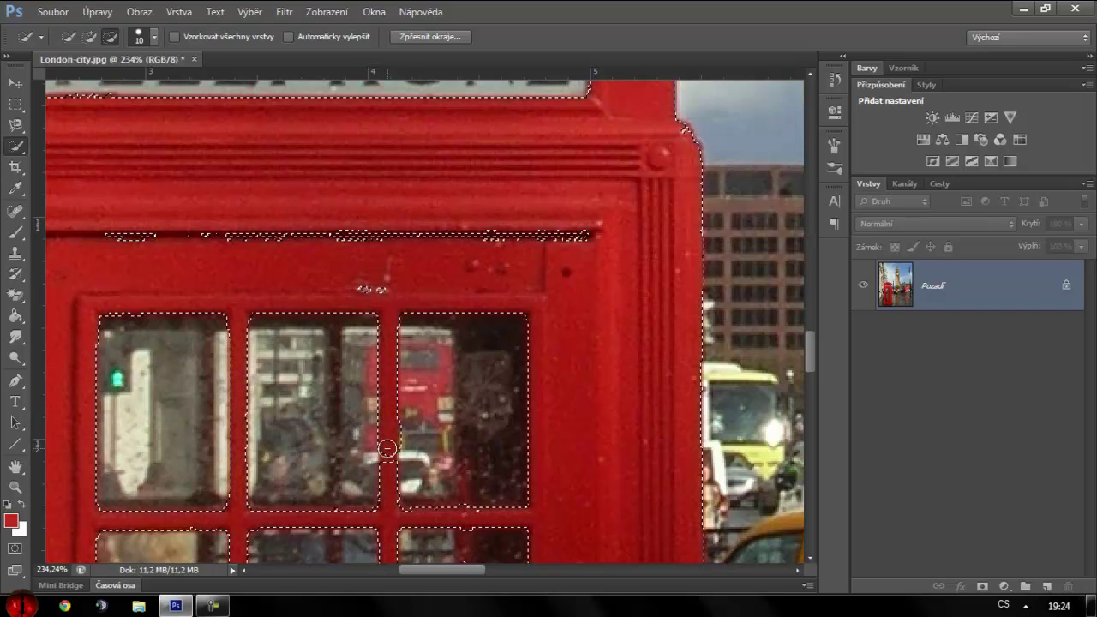
{"action": "scroll", "coordinate": [388, 457], "scroll_direction": "down", "scroll_amount": 3}
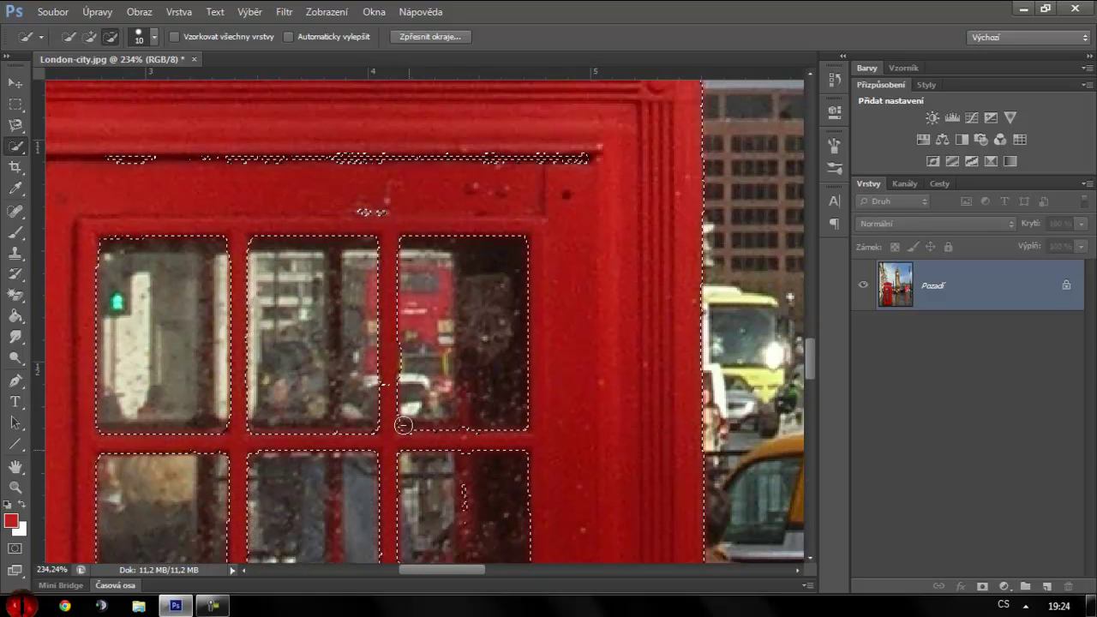
{"action": "scroll", "coordinate": [387, 396], "scroll_direction": "down", "scroll_amount": 3}
{"action": "scroll", "coordinate": [387, 395], "scroll_direction": "down", "scroll_amount": 2}
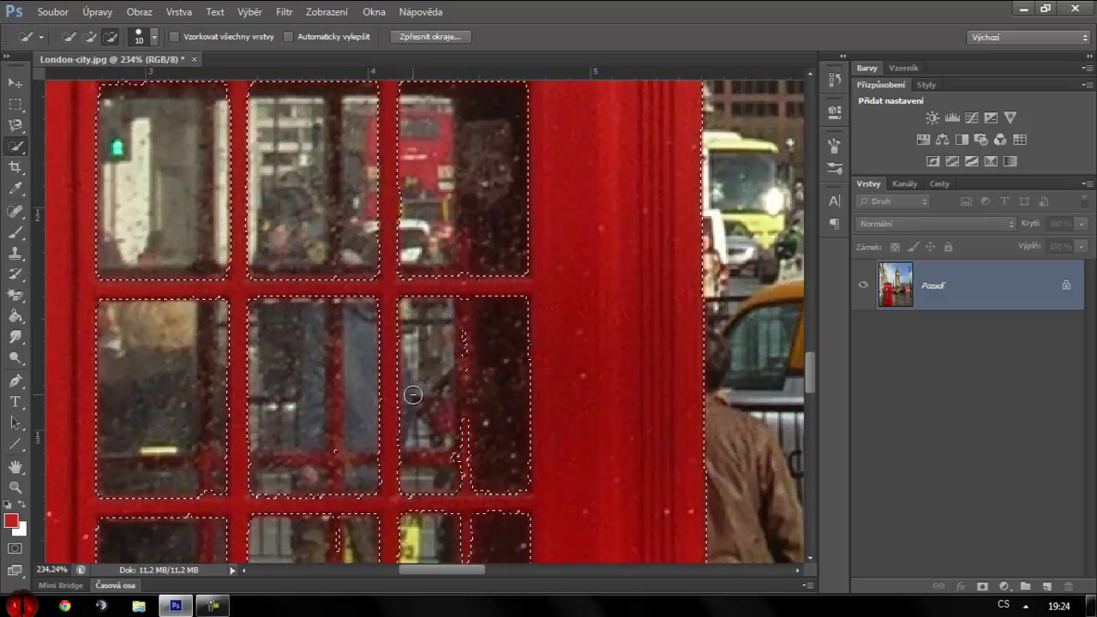
{"action": "scroll", "coordinate": [387, 396], "scroll_direction": "down", "scroll_amount": 2}
{"action": "scroll", "coordinate": [412, 393], "scroll_direction": "down", "scroll_amount": 5}
{"action": "scroll", "coordinate": [412, 392], "scroll_direction": "down", "scroll_amount": 3}
{"action": "scroll", "coordinate": [428, 420], "scroll_direction": "down", "scroll_amount": 3}
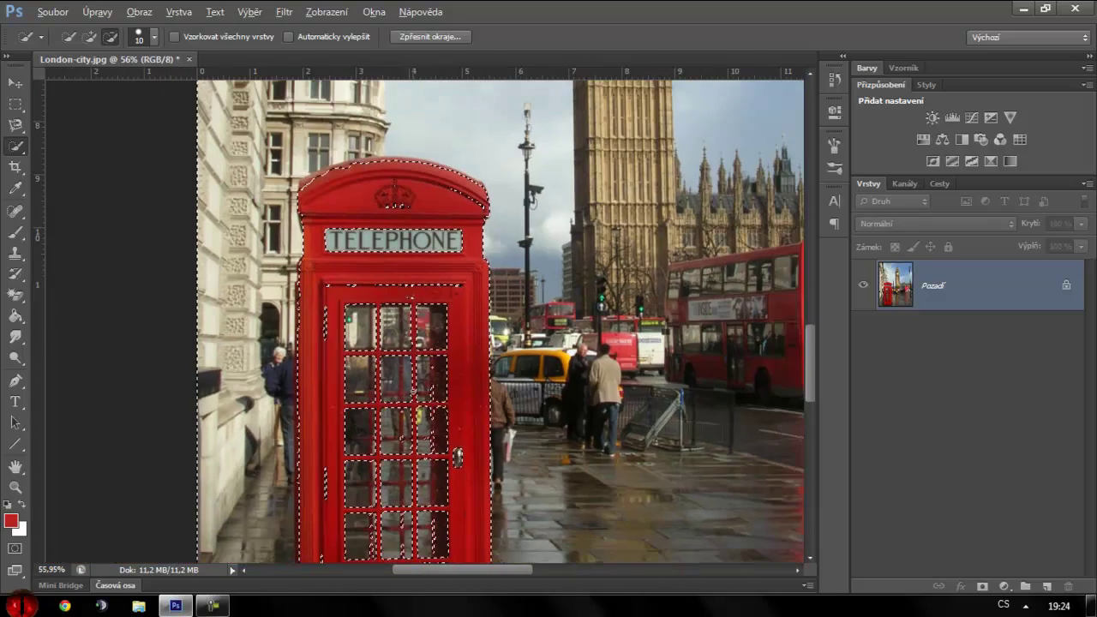
{"action": "scroll", "coordinate": [447, 441], "scroll_direction": "down", "scroll_amount": 1}
{"action": "scroll", "coordinate": [420, 432], "scroll_direction": "down", "scroll_amount": 1}
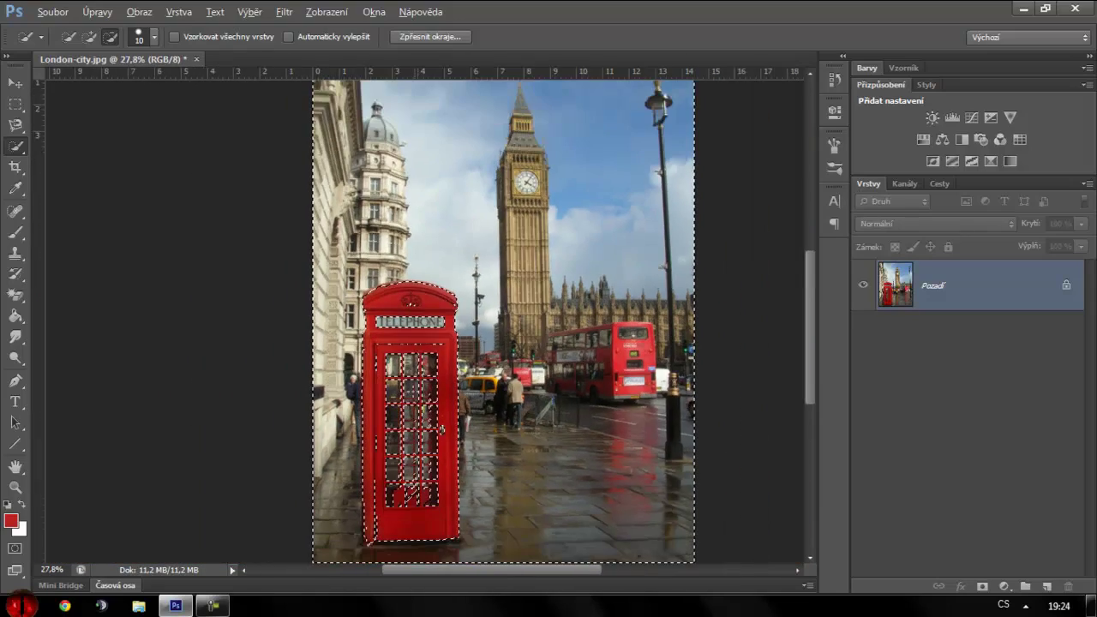
{"action": "scroll", "coordinate": [394, 429], "scroll_direction": "down", "scroll_amount": 1}
Step: Add a Černá a bílá adjustment layer so only the phone box stays red
{"action": "left_click", "coordinate": [1004, 586]}
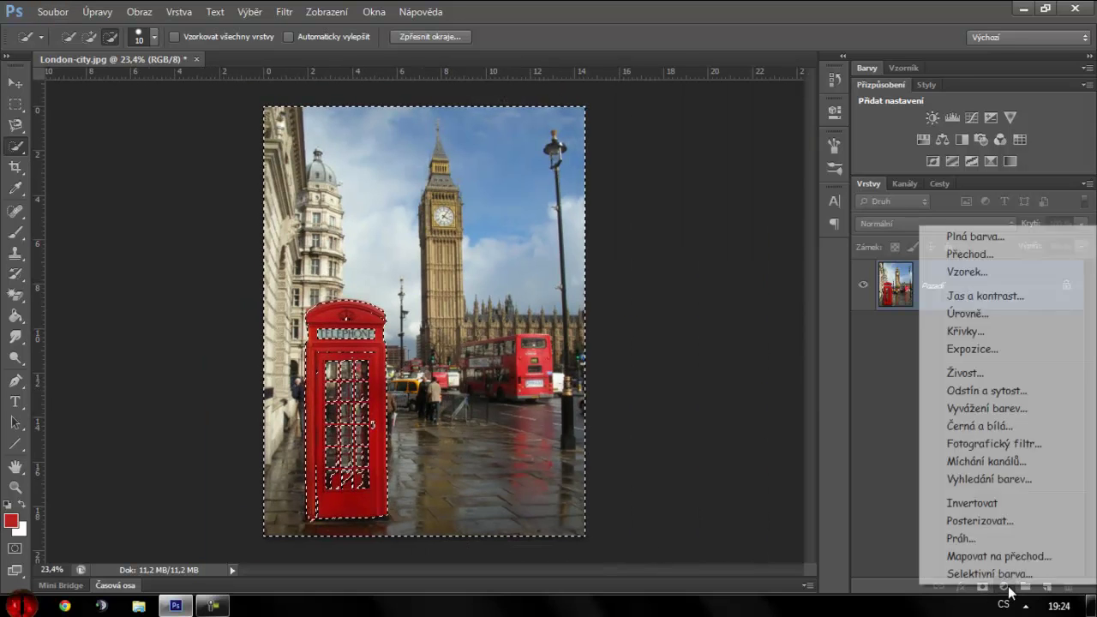
{"action": "left_click", "coordinate": [976, 426]}
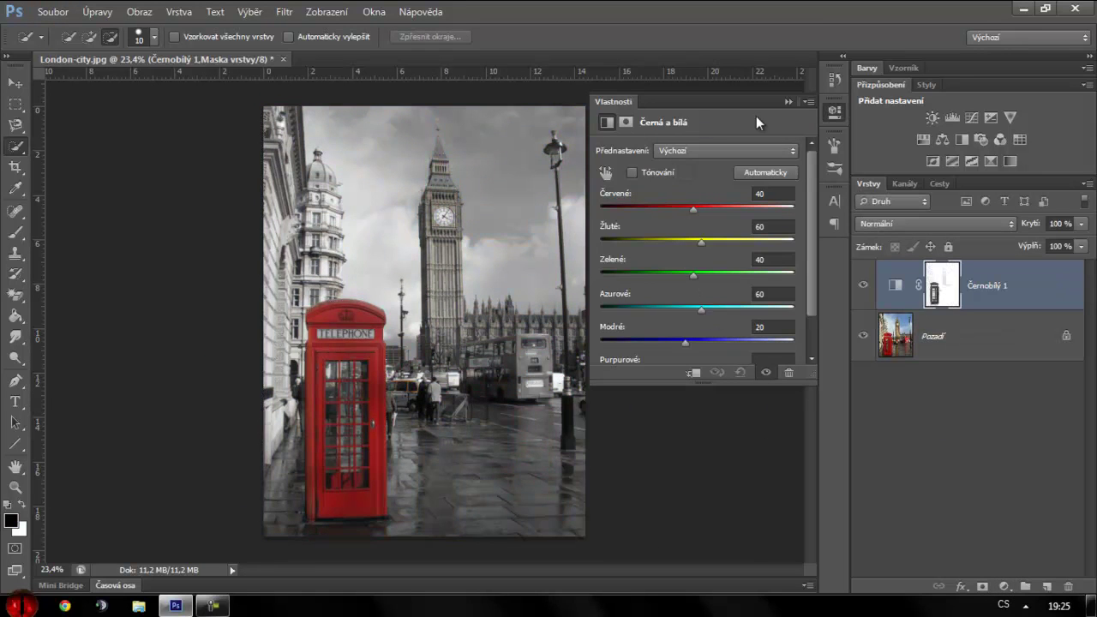
{"action": "left_click", "coordinate": [790, 101]}
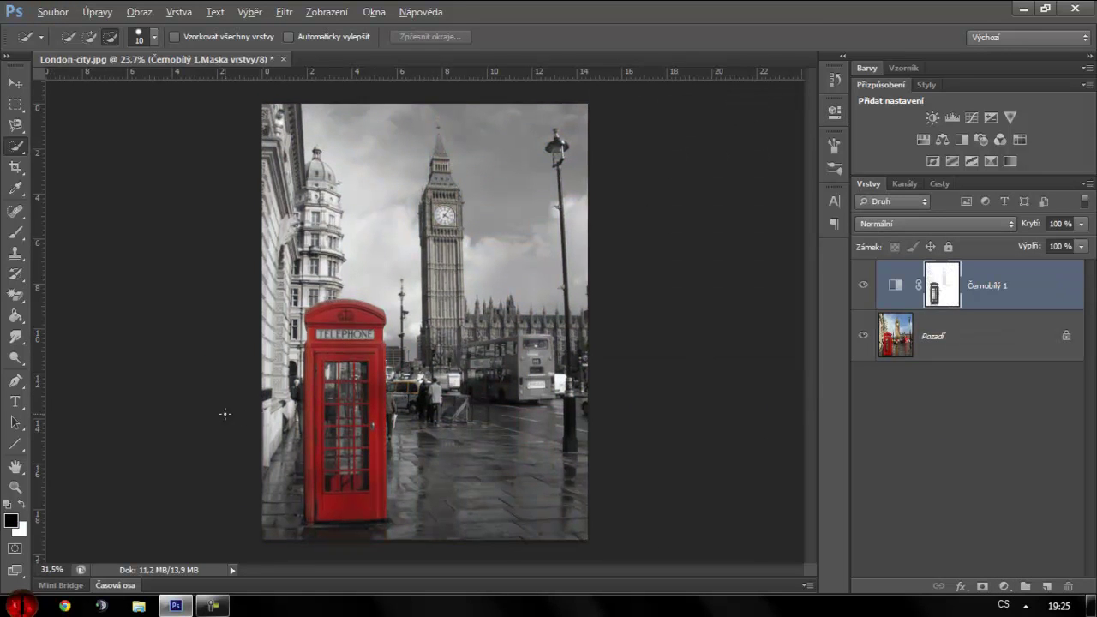
{"action": "scroll", "coordinate": [226, 411], "scroll_direction": "up", "scroll_amount": 1}
{"action": "scroll", "coordinate": [314, 407], "scroll_direction": "up", "scroll_amount": 1}
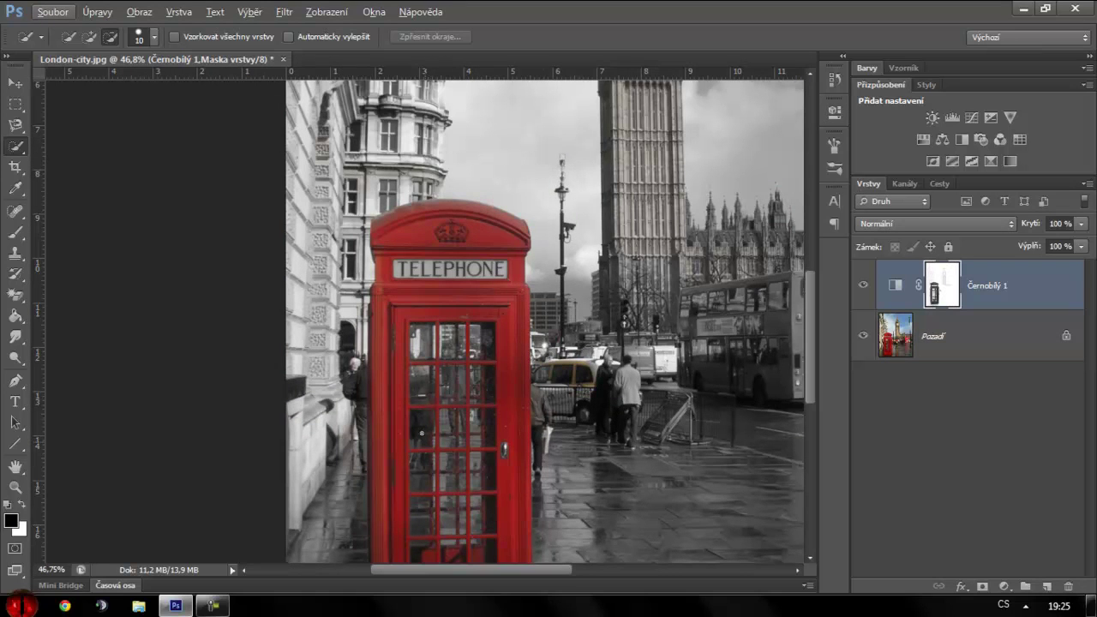
{"action": "scroll", "coordinate": [531, 382], "scroll_direction": "down", "scroll_amount": 1}
{"action": "scroll", "coordinate": [529, 380], "scroll_direction": "down", "scroll_amount": 1}
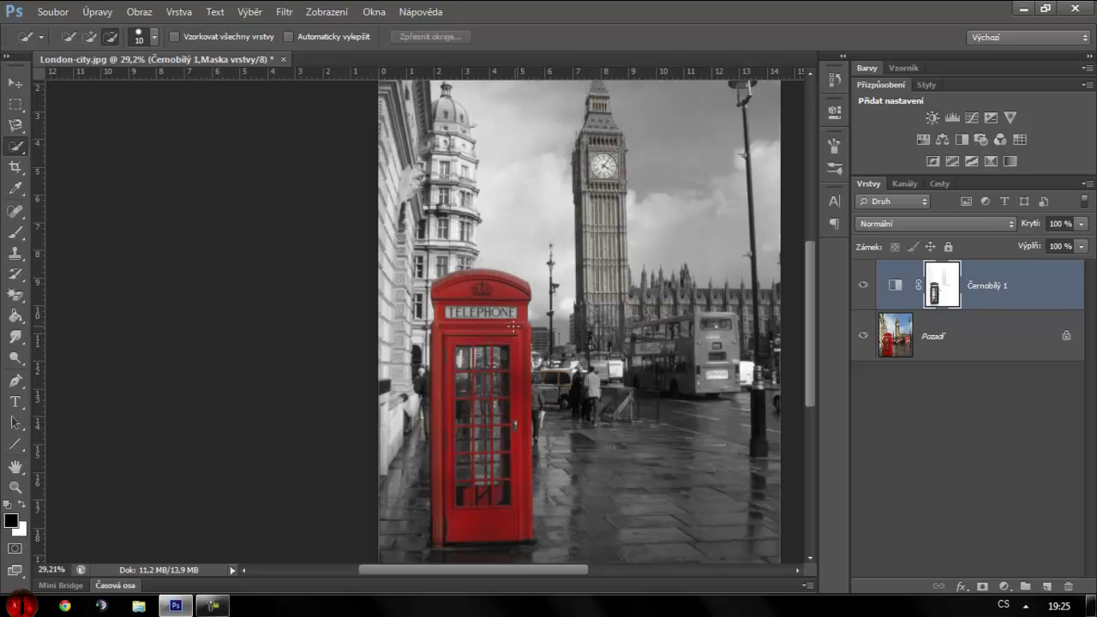
Step: Paint black on the Černobílý 1 mask to restore red on the phone box roof
{"action": "left_click", "coordinate": [17, 232]}
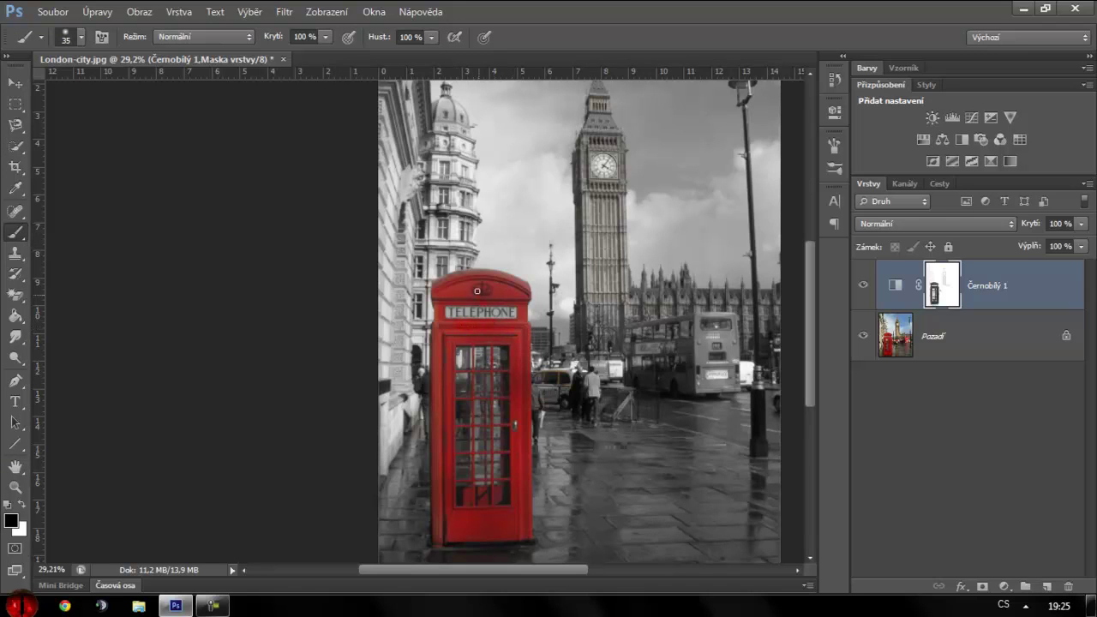
{"action": "scroll", "coordinate": [483, 308], "scroll_direction": "up", "scroll_amount": 5}
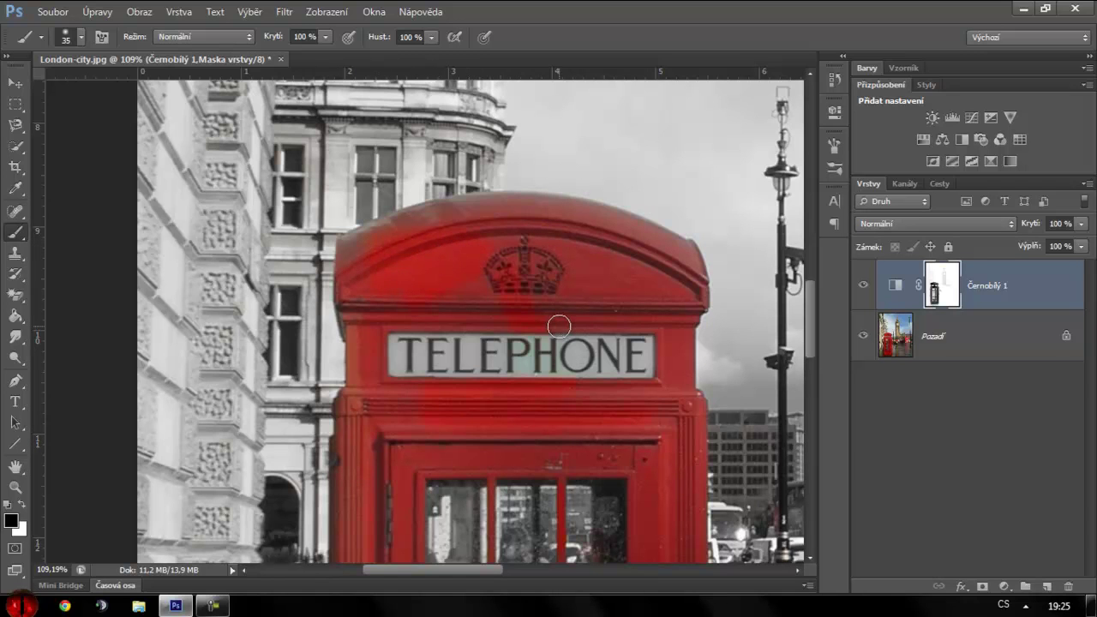
{"action": "scroll", "coordinate": [561, 319], "scroll_direction": "down", "scroll_amount": 3, "text": "alt"}
{"action": "scroll", "coordinate": [564, 320], "scroll_direction": "down", "scroll_amount": 2, "text": "alt"}
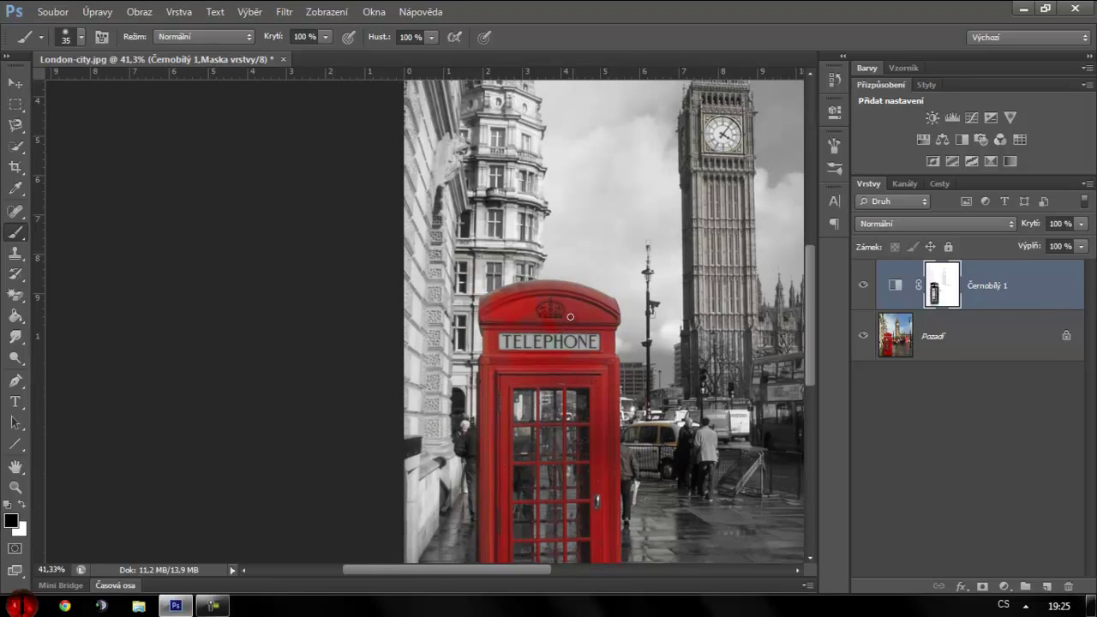
{"action": "scroll", "coordinate": [570, 317], "scroll_direction": "down", "scroll_amount": 2, "text": "alt"}
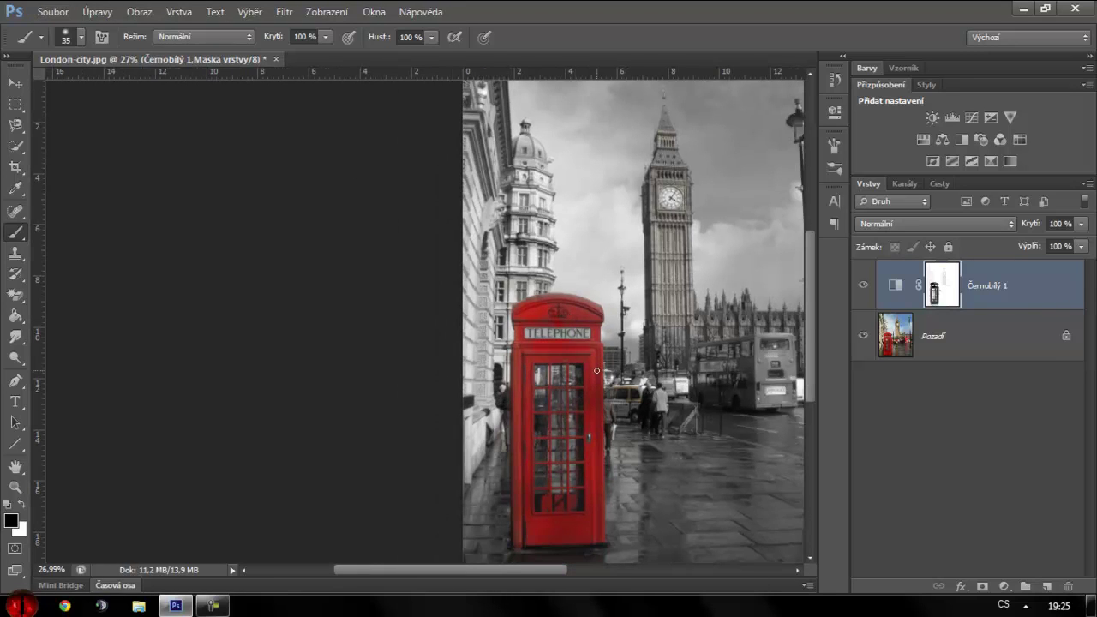
{"action": "scroll", "coordinate": [597, 370], "scroll_direction": "down", "scroll_amount": 2, "text": "alt"}
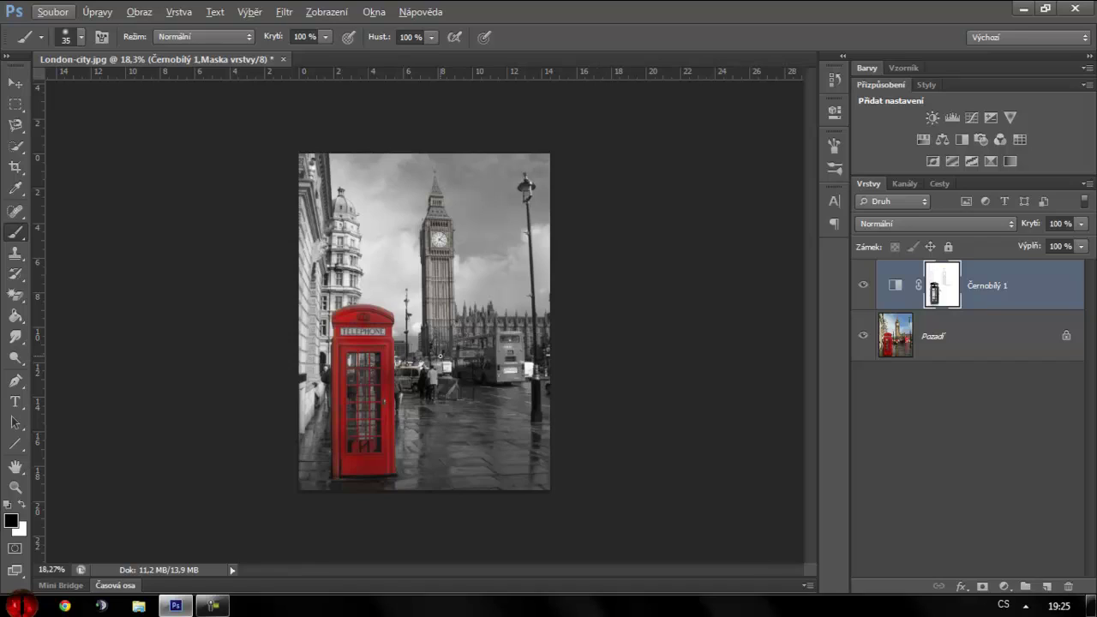